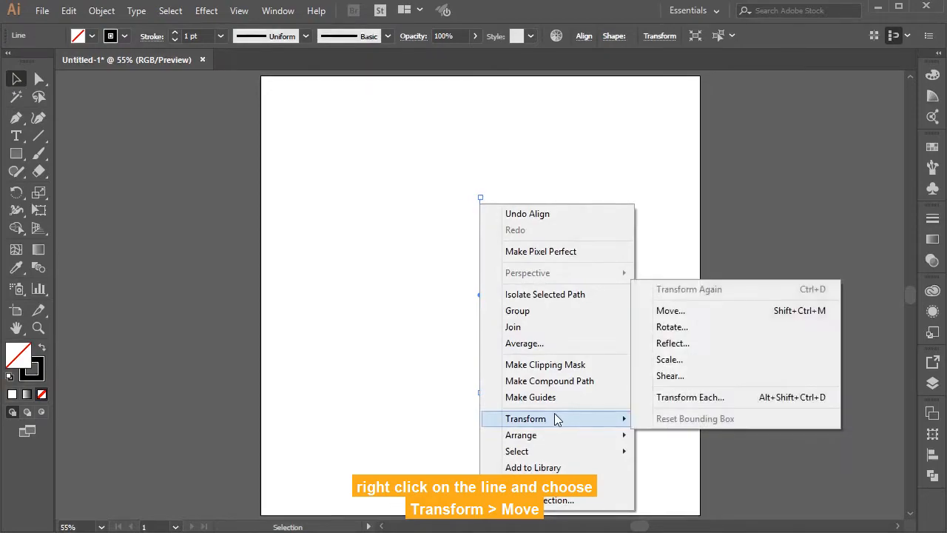
Step: Create a copy of the vertical line moved 40 px horizontally, with 0 px vertical offset
{"action": "left_click", "coordinate": [692, 315]}
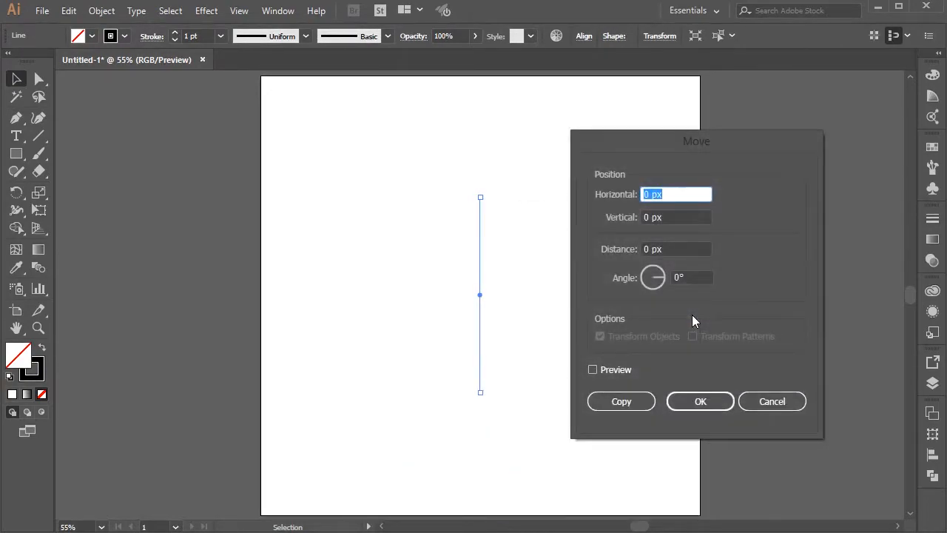
{"action": "type", "text": "20"}
{"action": "key", "text": "shift+Up"}
{"action": "key", "text": "shift+Up"}
{"action": "left_click", "coordinate": [610, 372]}
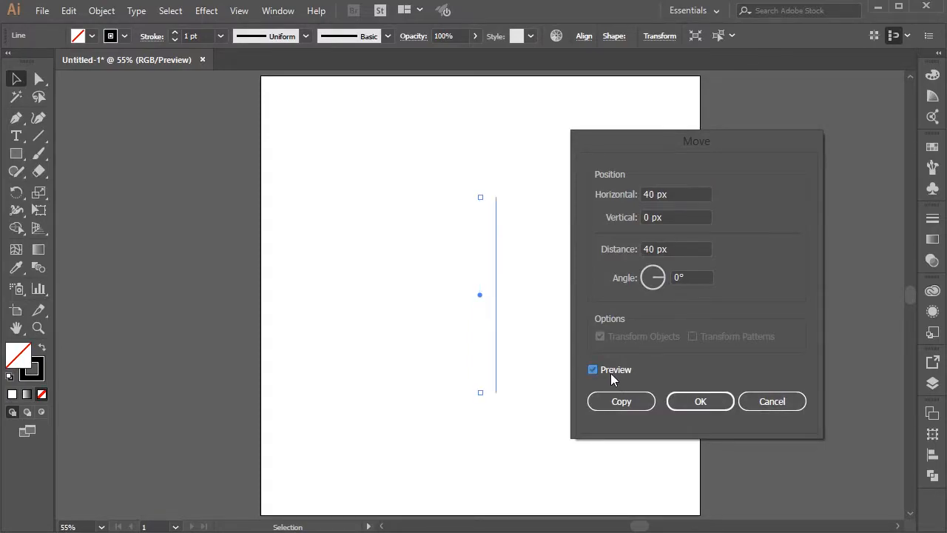
{"action": "left_click", "coordinate": [619, 403]}
{"action": "left_click", "coordinate": [539, 309]}
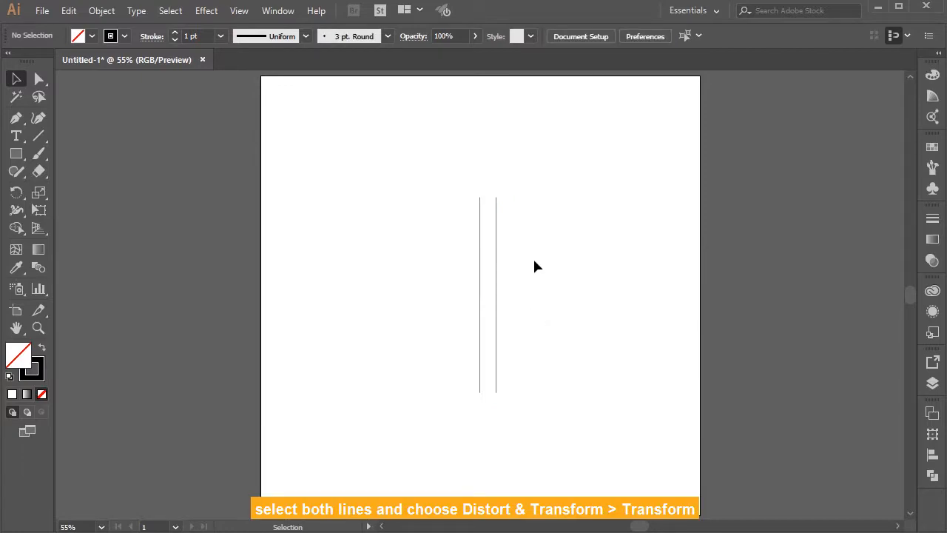
Step: Start a Transform effect on both vertical lines with the preview on and 6 copies
{"action": "left_click_drag", "start_coordinate": [444, 259], "coordinate": [443, 259]}
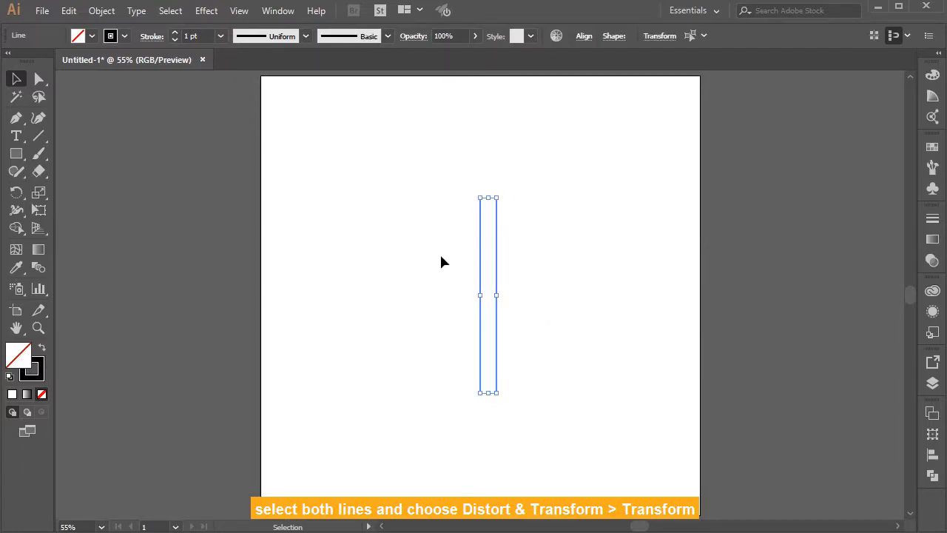
{"action": "left_click", "coordinate": [208, 11]}
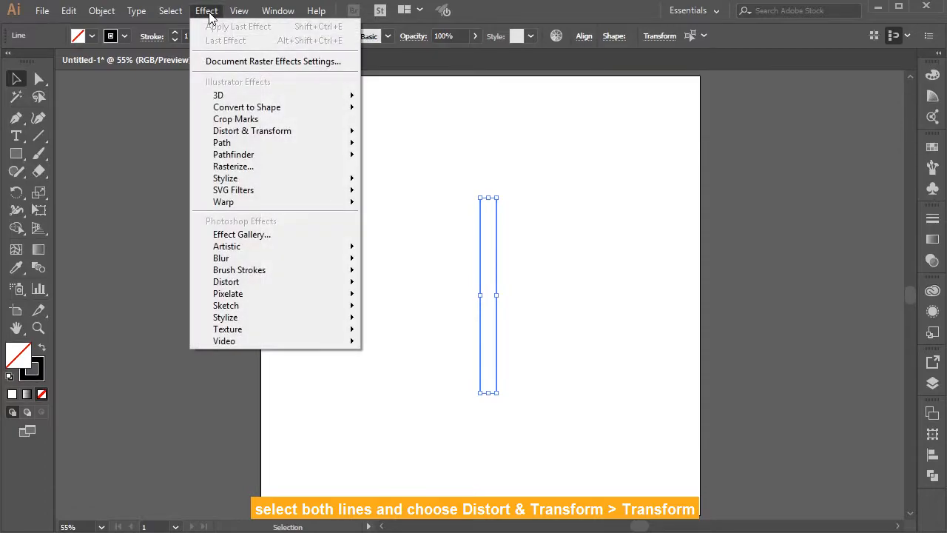
{"action": "mouse_move", "coordinate": [259, 131]}
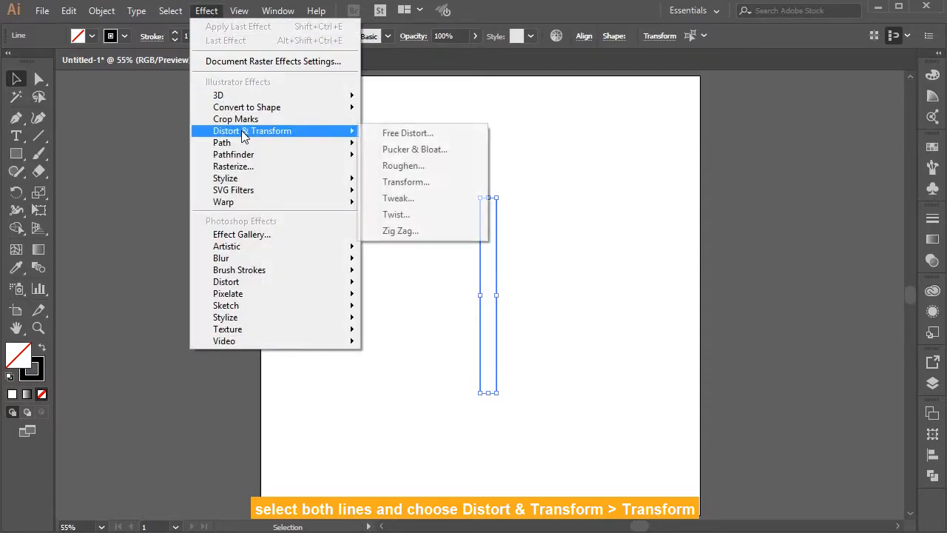
{"action": "left_click", "coordinate": [400, 182]}
{"action": "left_click_drag", "start_coordinate": [288, 93], "coordinate": [267, 91]}
{"action": "left_click", "coordinate": [138, 464]}
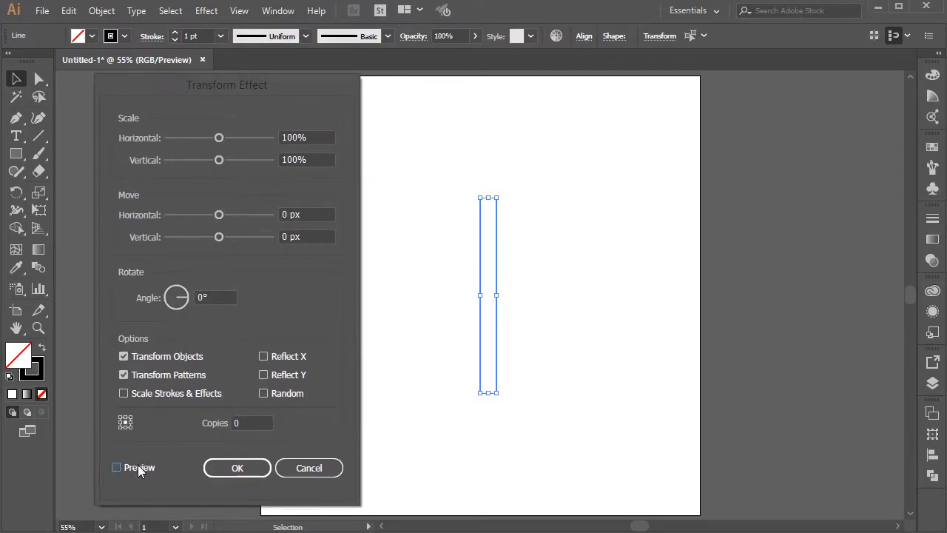
{"action": "left_click", "coordinate": [255, 422]}
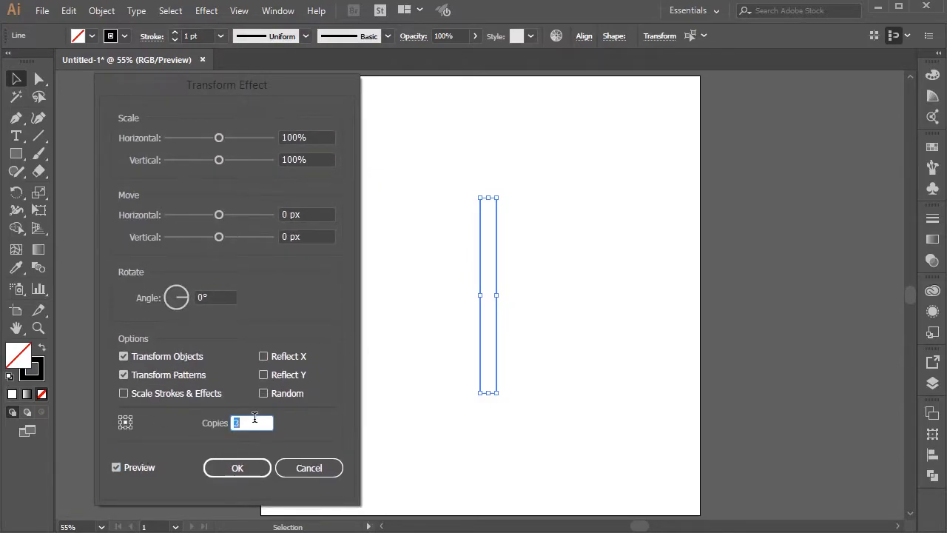
Step: Set the effect's horizontal move to 50 px and apply it to the two lines
{"action": "left_click", "coordinate": [318, 213]}
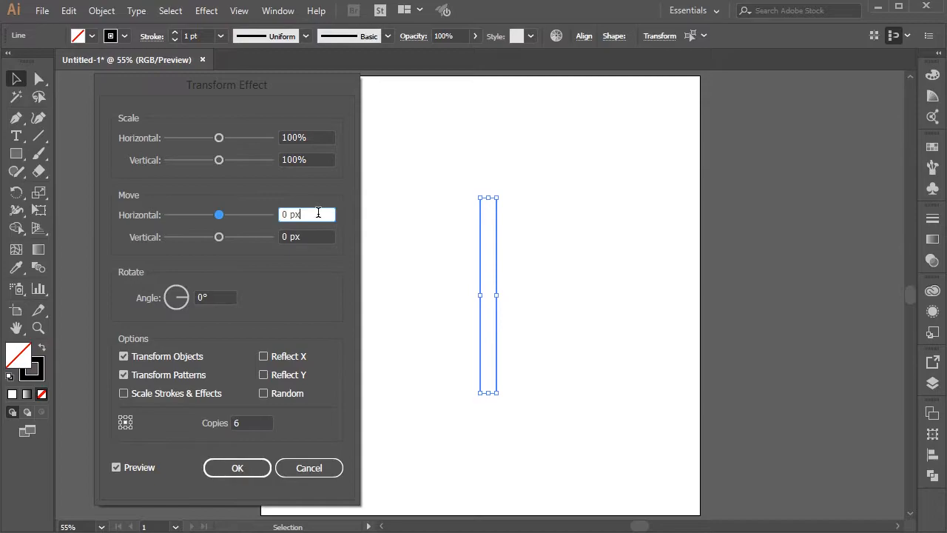
{"action": "key", "text": "shift+Up"}
{"action": "key", "text": "shift+Up"}
{"action": "key", "text": "shift+Up"}
{"action": "key", "text": "shift+Up"}
{"action": "key", "text": "shift+Up"}
{"action": "key", "text": "shift+Up"}
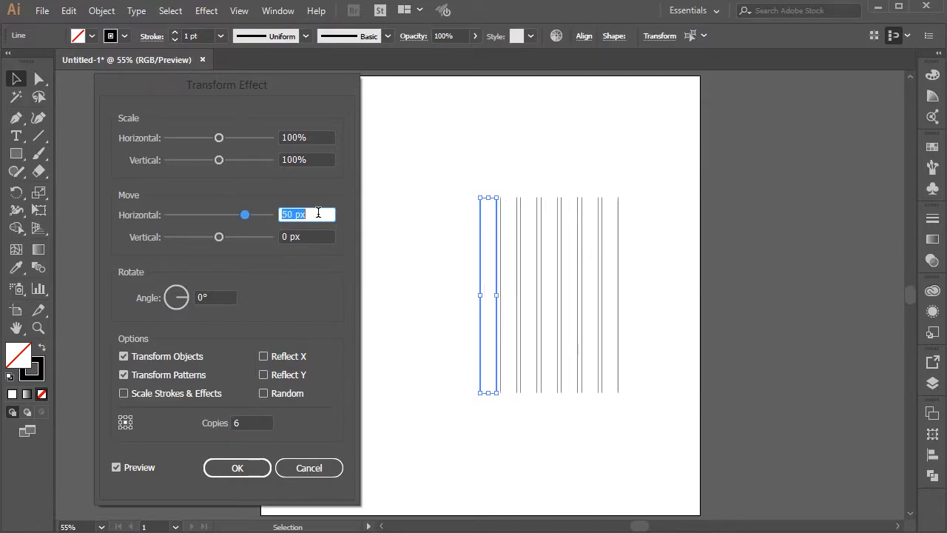
{"action": "key", "text": "shift+Down"}
{"action": "left_click", "coordinate": [247, 467]}
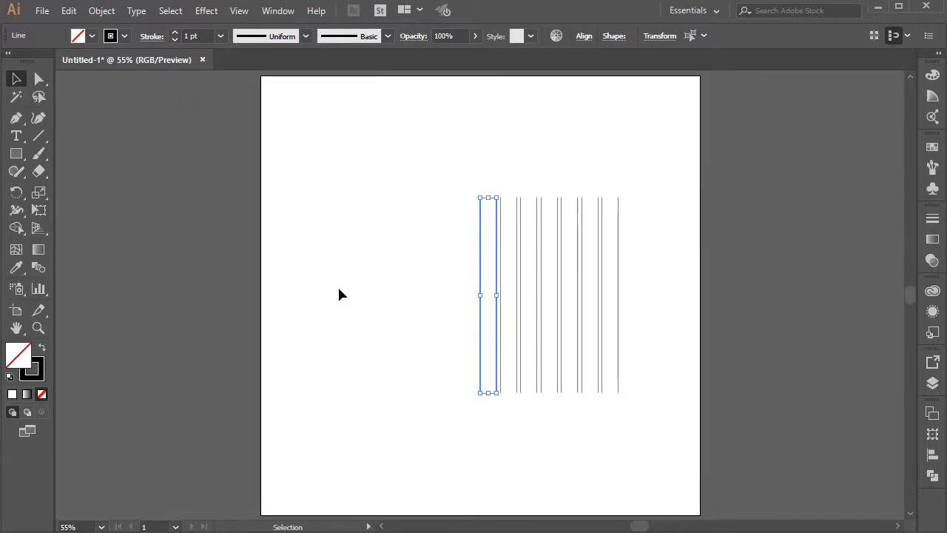
Step: Expand the appearance of the two lines so the effect copies become real paths, and select all the resulting lines
{"action": "left_click", "coordinate": [103, 12]}
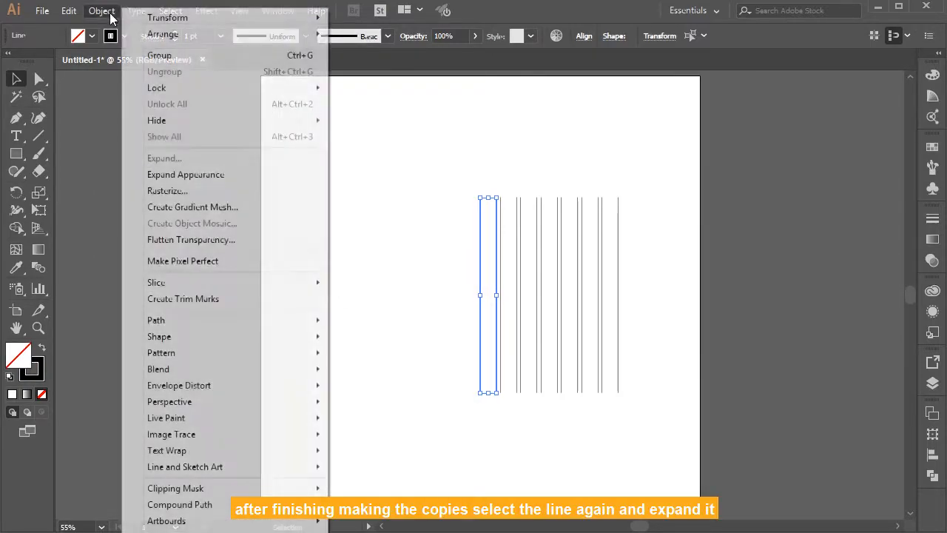
{"action": "left_click", "coordinate": [170, 178]}
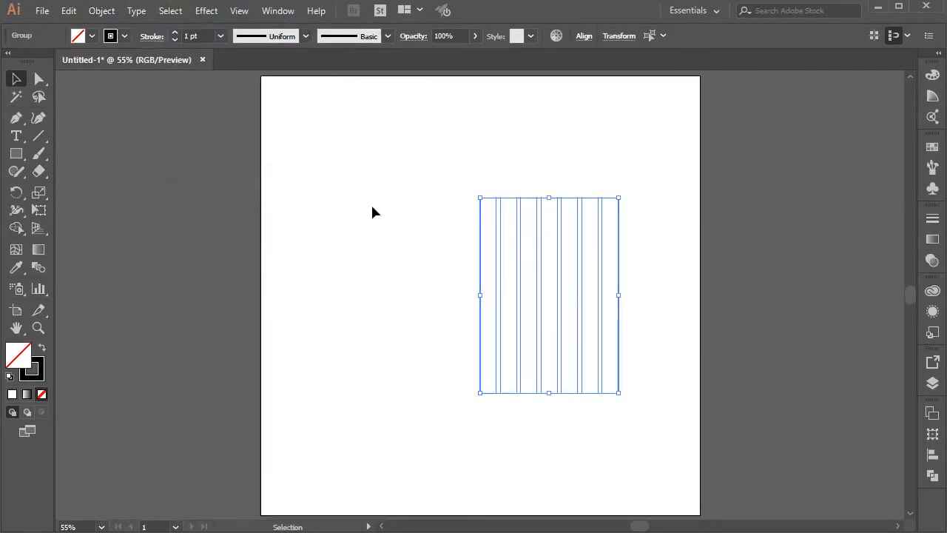
{"action": "left_click", "coordinate": [413, 221]}
{"action": "left_click_drag", "start_coordinate": [453, 212], "coordinate": [568, 228]}
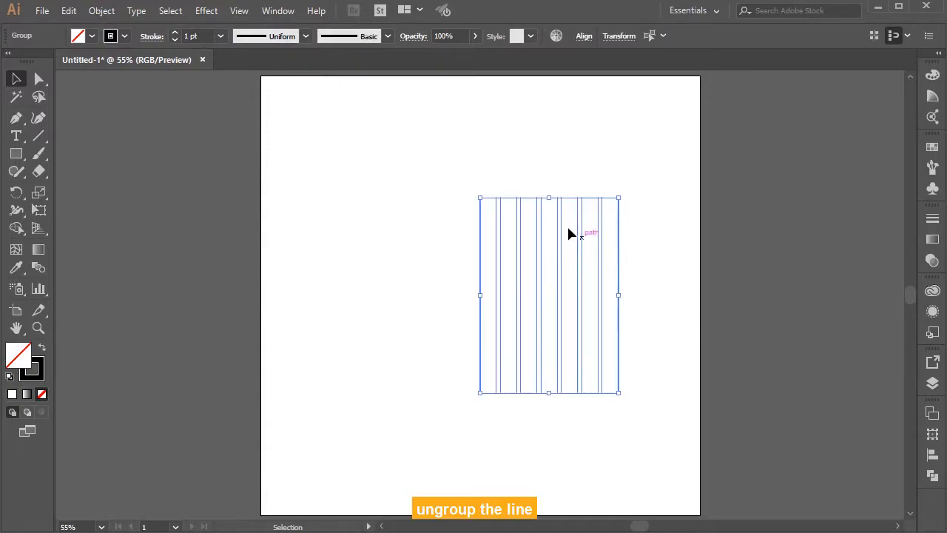
Step: Ungroup the expanded lines repeatedly until they are individual paths, then deselect them
{"action": "right_click", "coordinate": [561, 219]}
{"action": "left_click", "coordinate": [596, 319]}
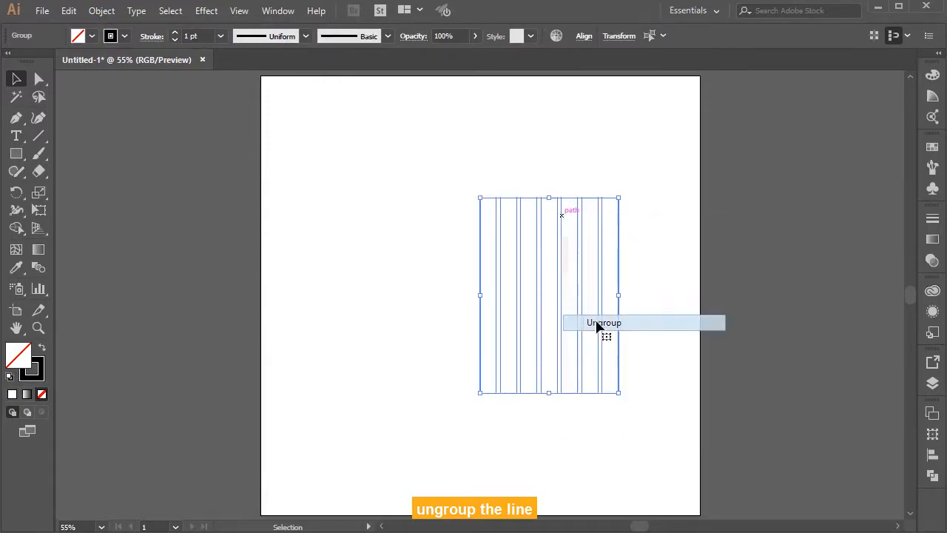
{"action": "right_click", "coordinate": [566, 245]}
{"action": "left_click", "coordinate": [600, 339]}
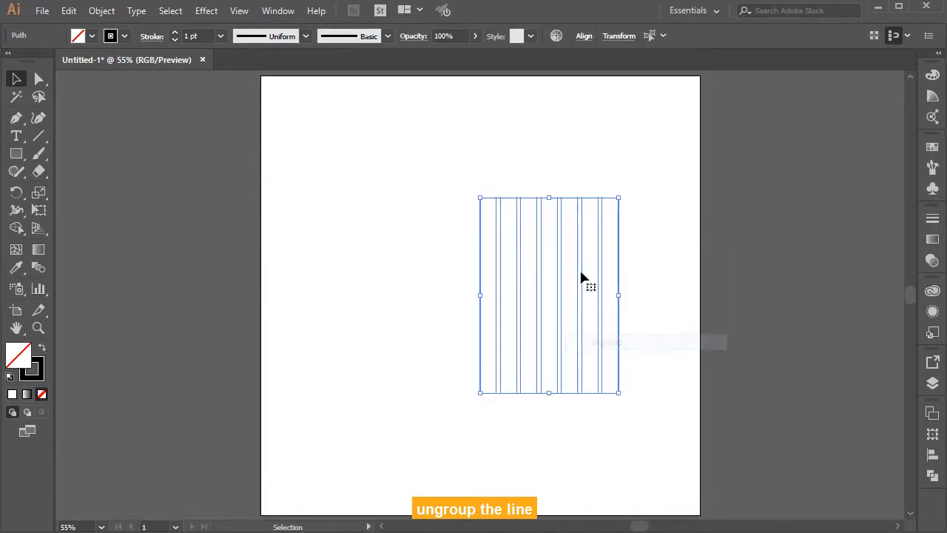
{"action": "right_click", "coordinate": [579, 253]}
{"action": "left_click", "coordinate": [412, 196]}
Step: Duplicate the four leftmost vertical lines and place the copy outside the artboard on its left side
{"action": "left_click_drag", "start_coordinate": [413, 192], "coordinate": [518, 299]}
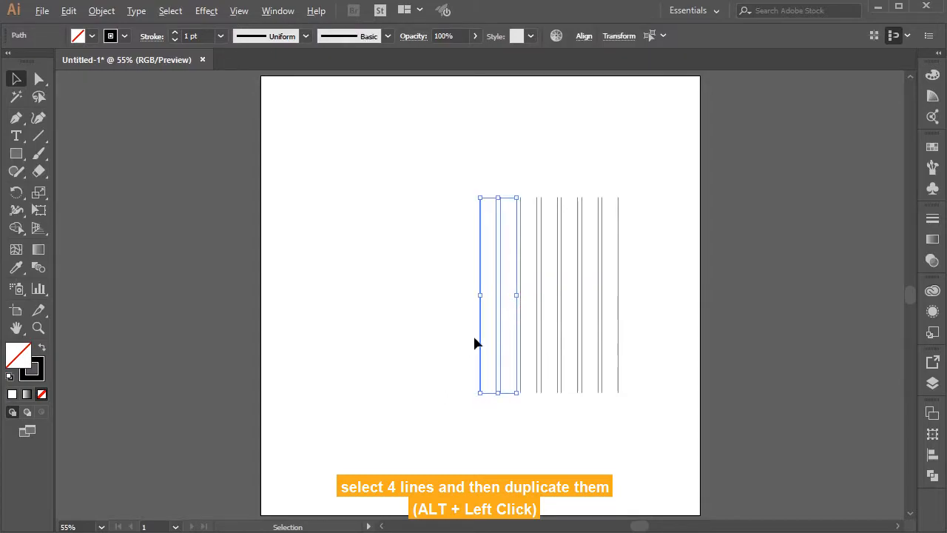
{"action": "left_click_drag", "start_coordinate": [479, 340], "coordinate": [118, 315]}
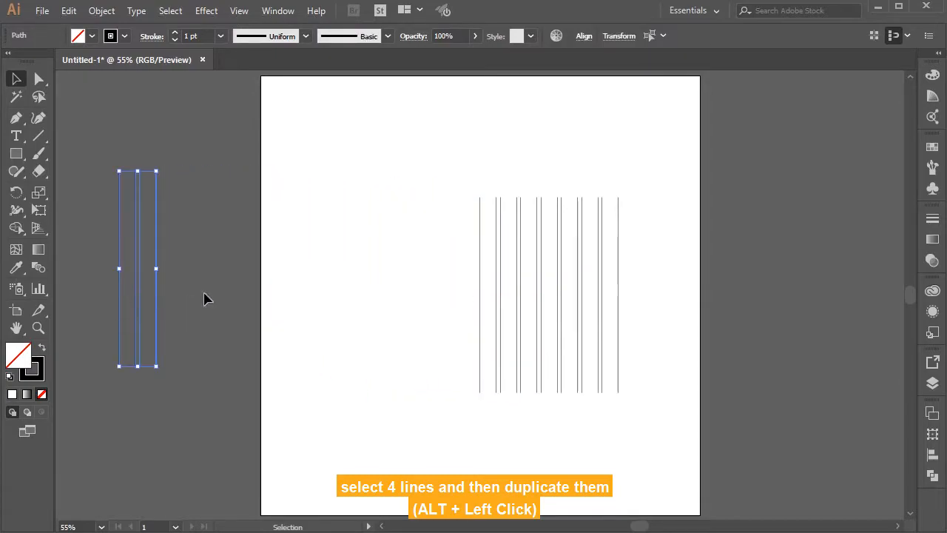
{"action": "left_click", "coordinate": [226, 287]}
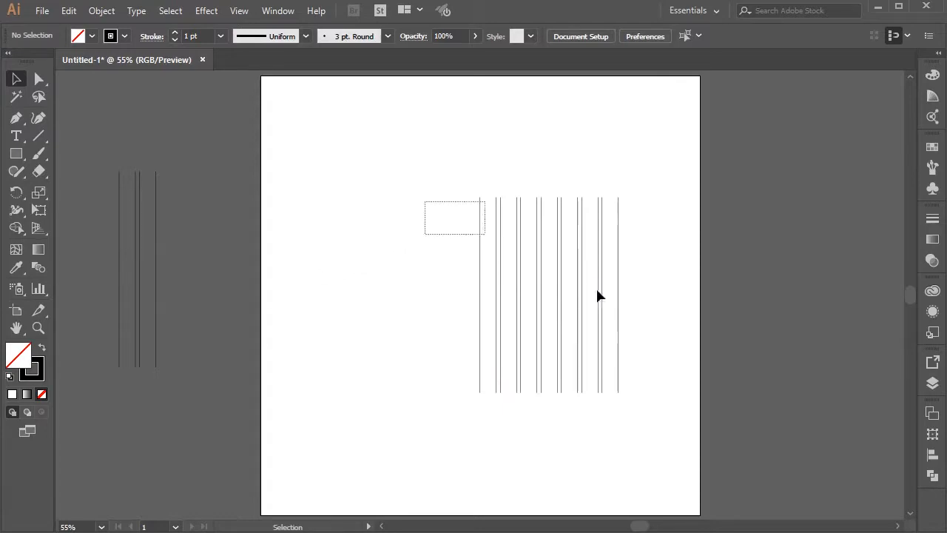
Step: Group all the vertical lines on the artboard and center the group horizontally on the artboard
{"action": "left_click_drag", "start_coordinate": [584, 290], "coordinate": [621, 296]}
{"action": "right_click", "coordinate": [558, 236]}
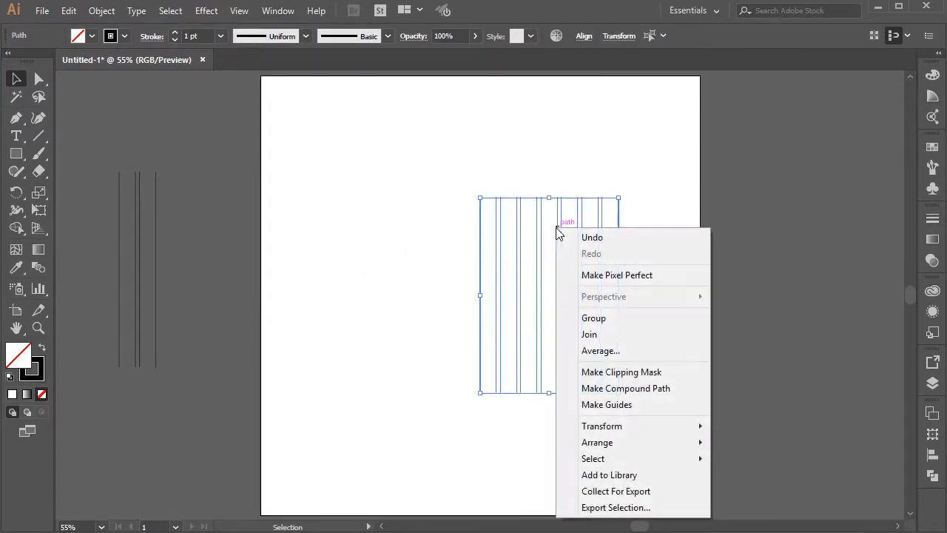
{"action": "left_click", "coordinate": [598, 318]}
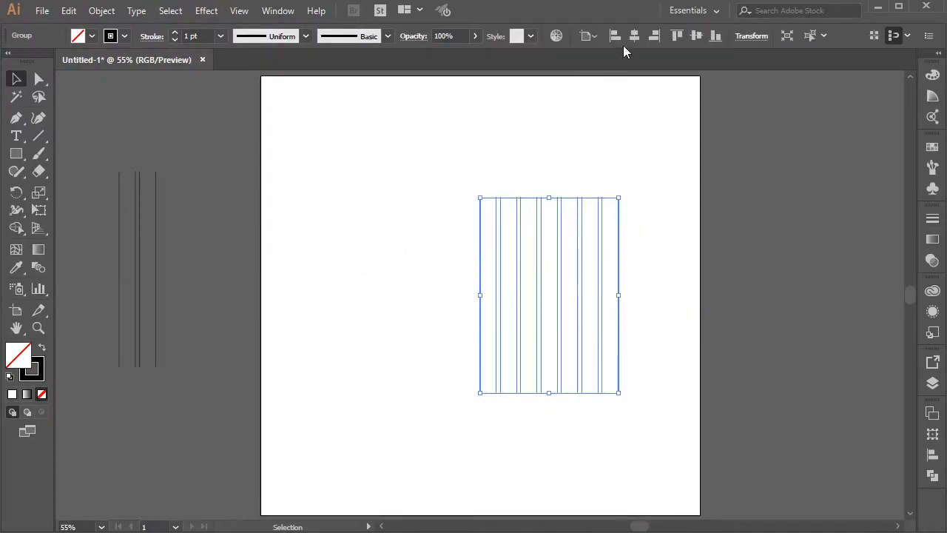
{"action": "left_click", "coordinate": [634, 35]}
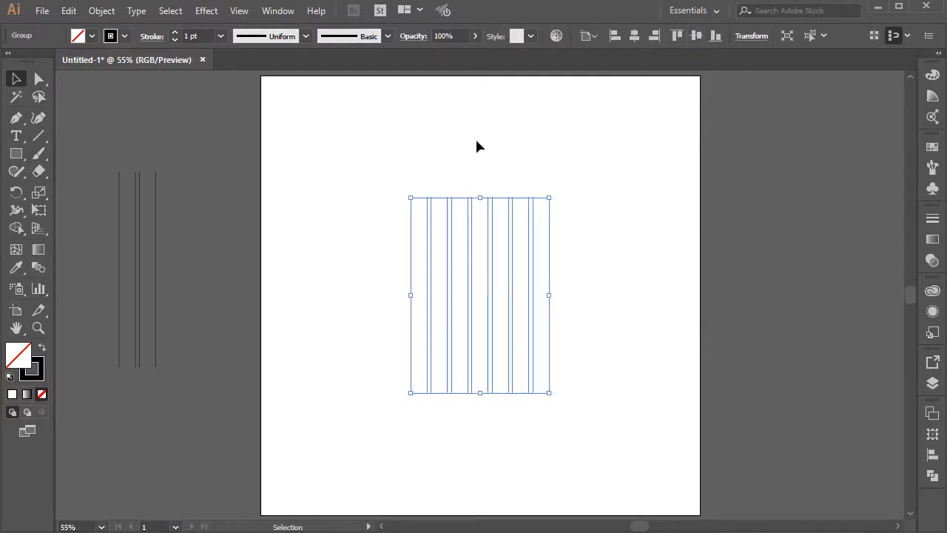
{"action": "left_click", "coordinate": [453, 148]}
Step: Move the four duplicated lines onto the artboard beside the main group and rotate them 70°
{"action": "left_click_drag", "start_coordinate": [94, 218], "coordinate": [347, 228]}
{"action": "right_click", "coordinate": [347, 228]}
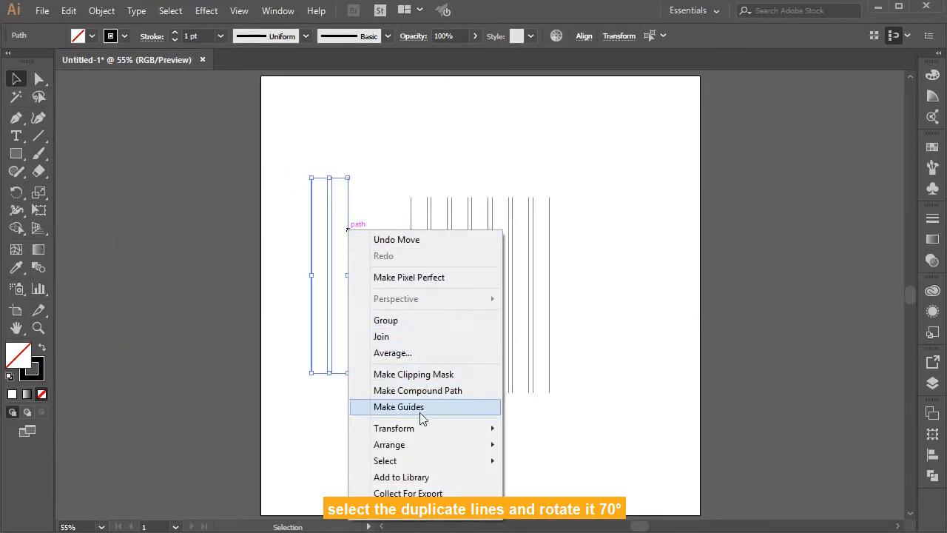
{"action": "mouse_move", "coordinate": [419, 427]}
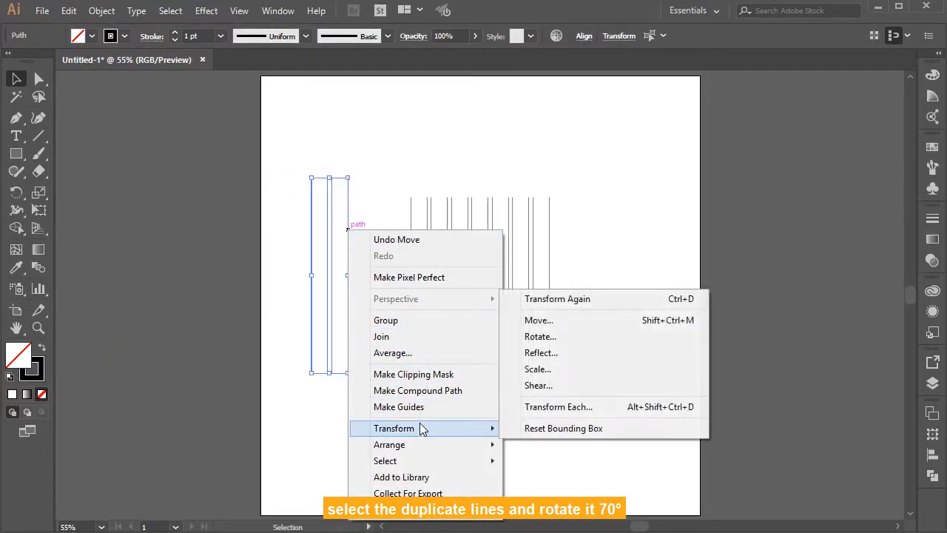
{"action": "left_click", "coordinate": [539, 337]}
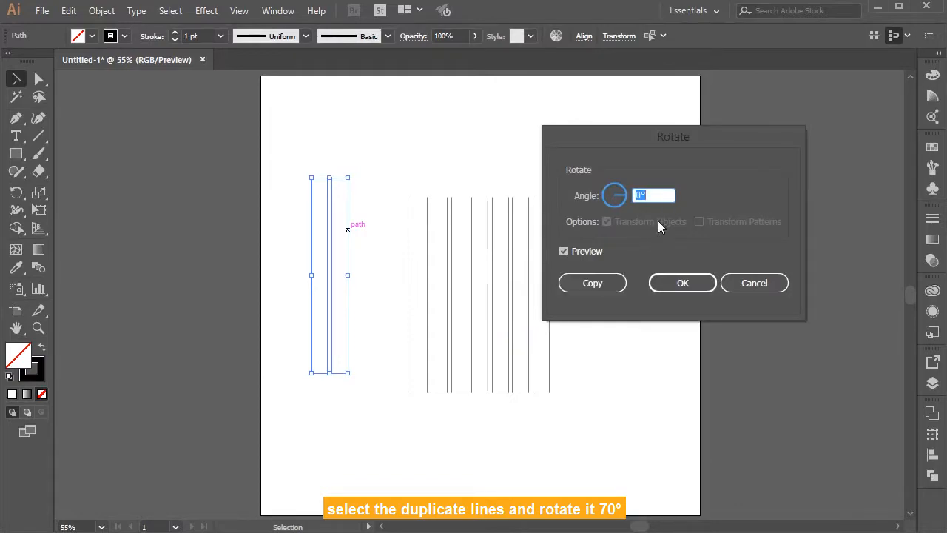
{"action": "key", "text": "shift+Up"}
{"action": "key", "text": "shift+Up"}
{"action": "key", "text": "shift+Up"}
{"action": "key", "text": "shift+Up"}
{"action": "key", "text": "shift+Up"}
{"action": "key", "text": "shift+Up"}
{"action": "key", "text": "shift+Up"}
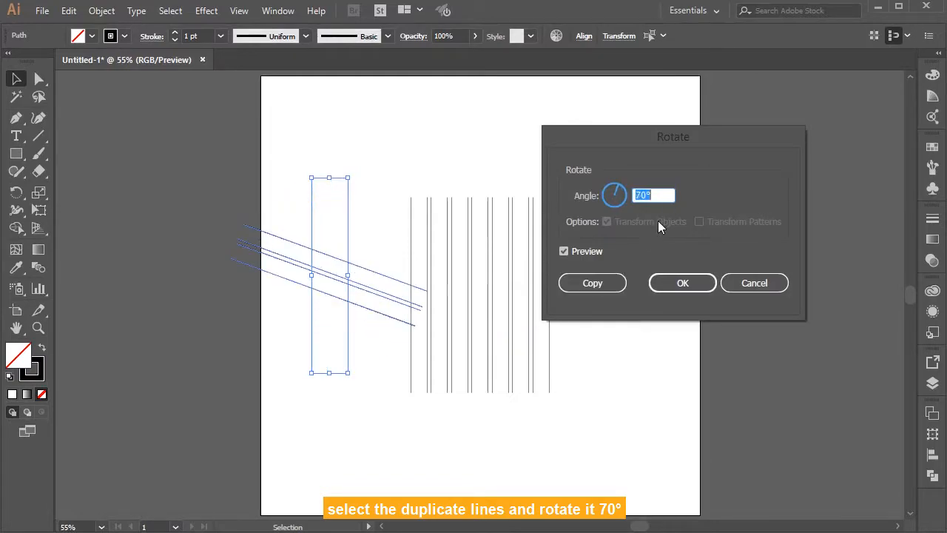
{"action": "left_click", "coordinate": [670, 285]}
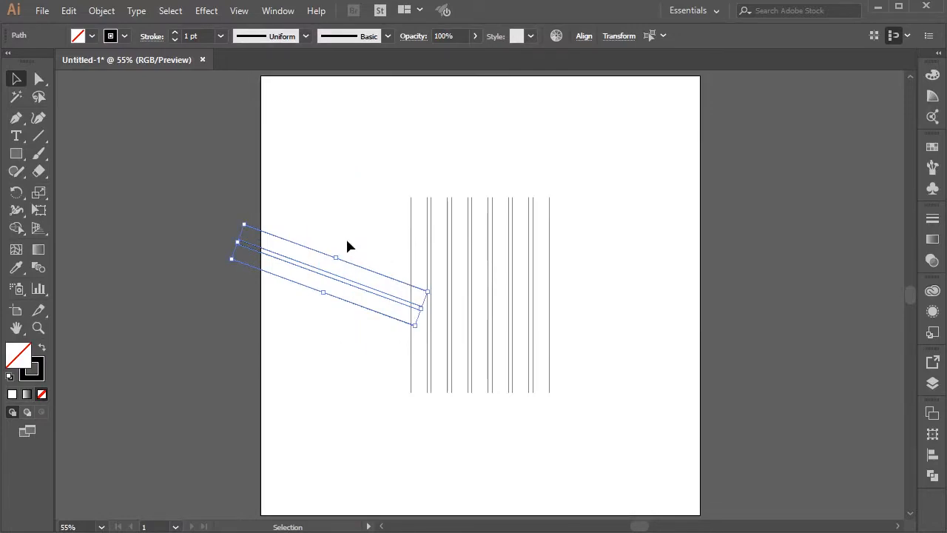
Step: Group the four rotated lines and center them horizontally over the upper part of the vertical line group
{"action": "right_click", "coordinate": [334, 297]}
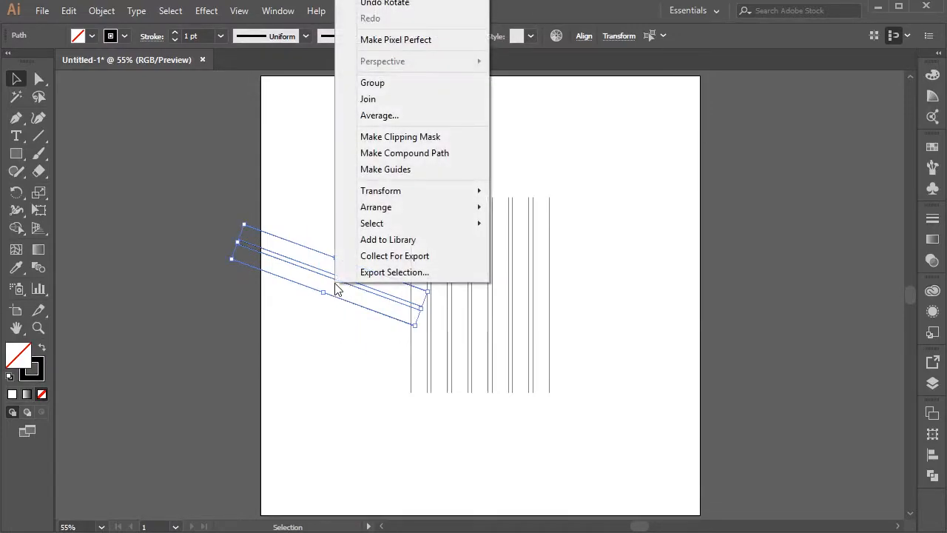
{"action": "left_click", "coordinate": [373, 84]}
{"action": "left_click", "coordinate": [332, 227]}
{"action": "left_click_drag", "start_coordinate": [335, 260], "coordinate": [366, 221]}
{"action": "left_click", "coordinate": [634, 40]}
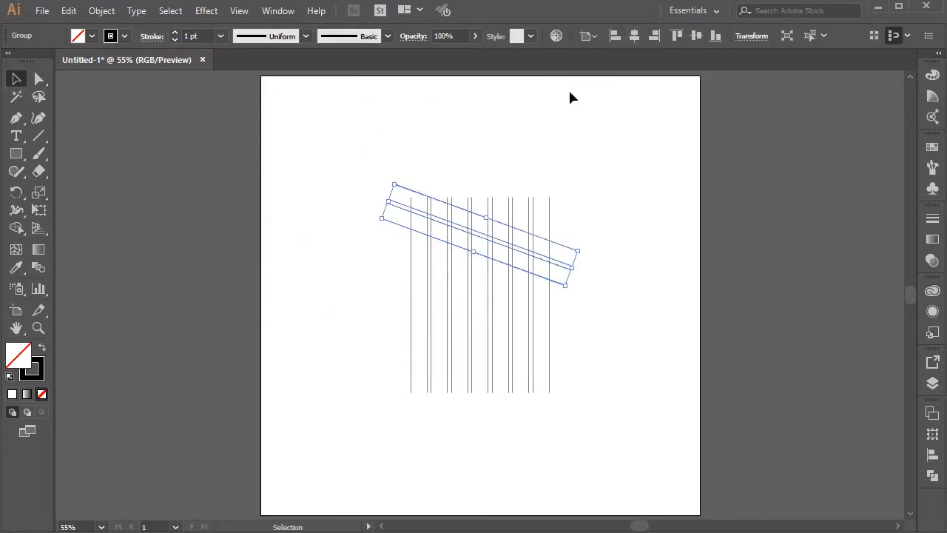
Step: Nudge the slanted line group about 30 px down and about 30 px left over the vertical lines
{"action": "key", "text": "shift+Down"}
{"action": "key", "text": "shift+Down"}
{"action": "key", "text": "shift+Down"}
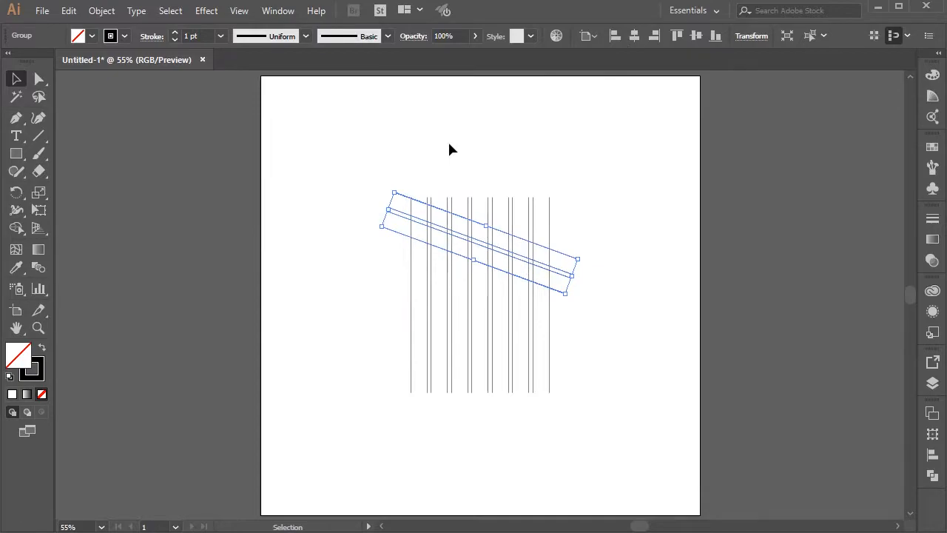
{"action": "key", "text": "shift+Left"}
{"action": "key", "text": "shift+Left"}
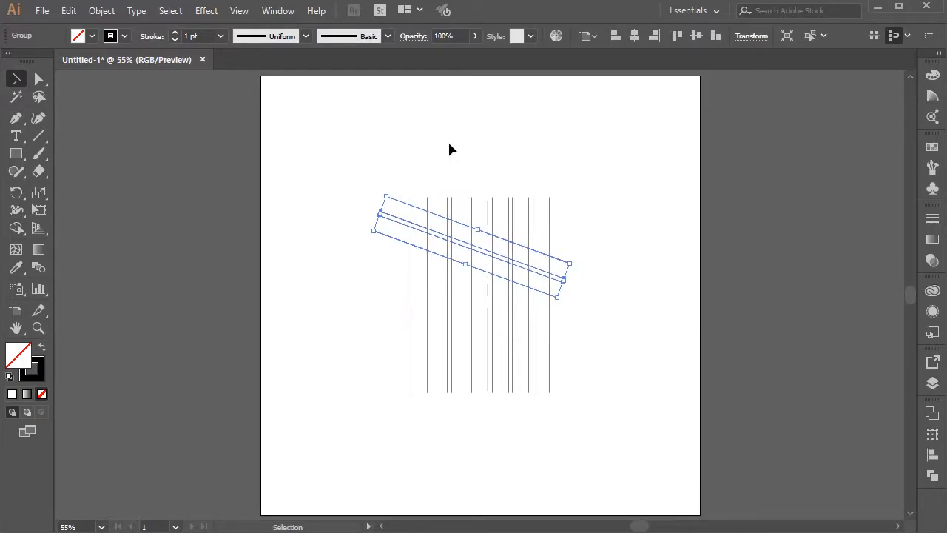
{"action": "key", "text": "shift+Left"}
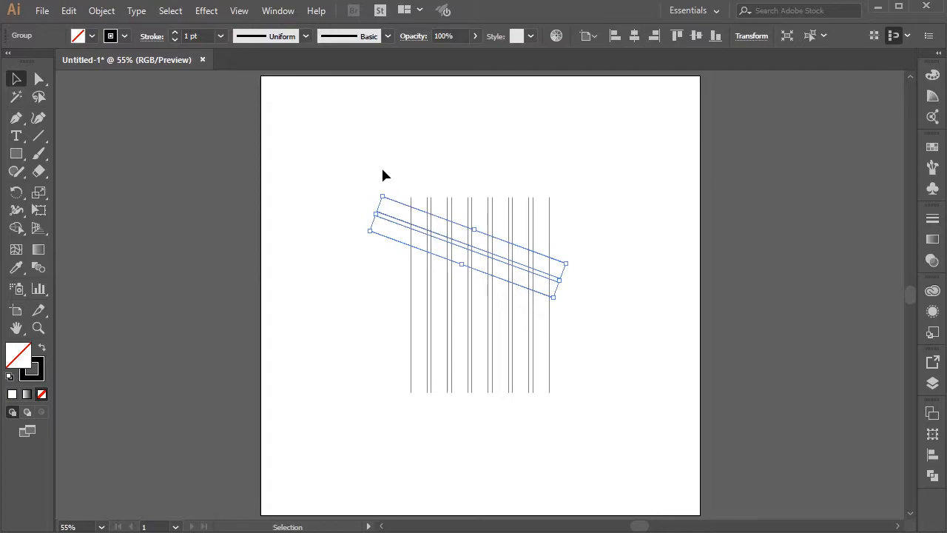
Step: Create a mirrored copy of the slanted line group reflected across the vertical axis
{"action": "right_click", "coordinate": [396, 203]}
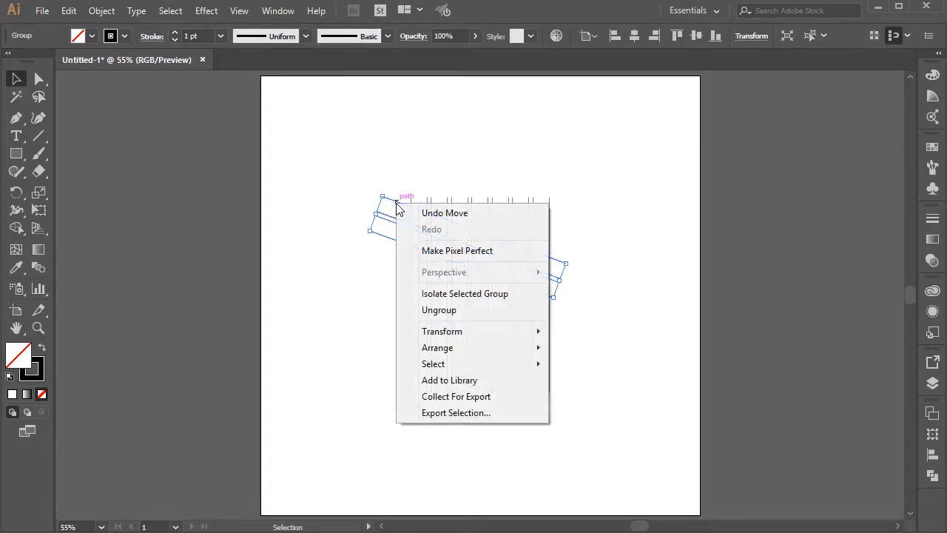
{"action": "mouse_move", "coordinate": [456, 332]}
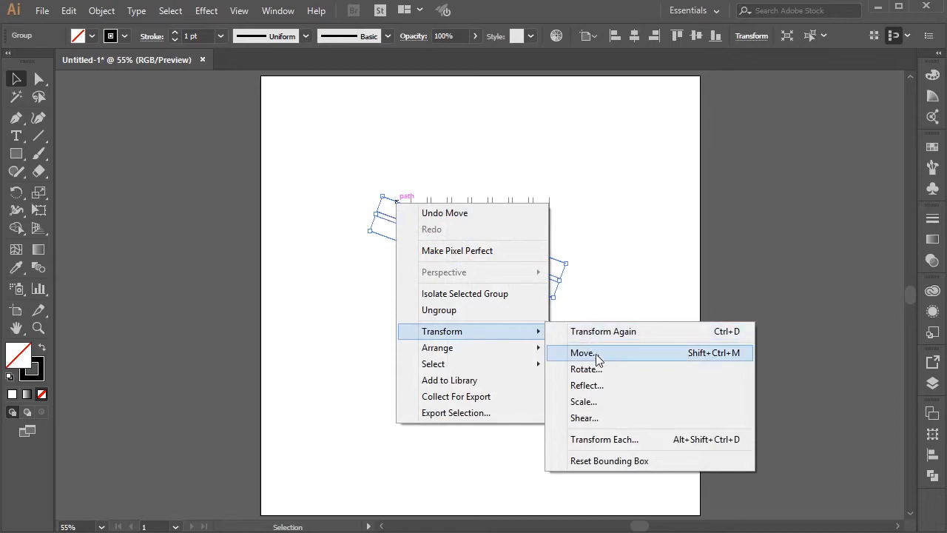
{"action": "left_click", "coordinate": [596, 385]}
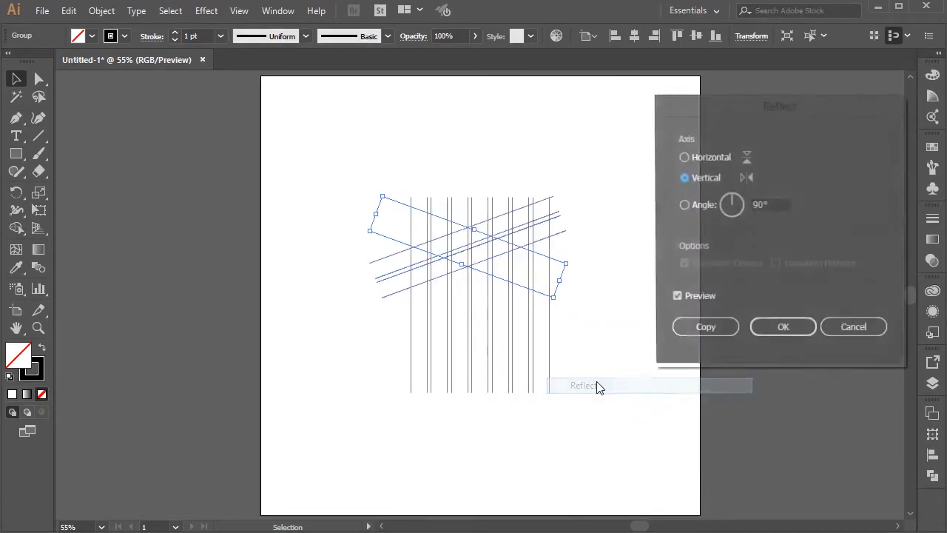
{"action": "left_click", "coordinate": [699, 331]}
Step: Group the slanted lines with their mirrored copy and center the new group horizontally on the artboard
{"action": "left_click", "coordinate": [358, 201]}
{"action": "left_click_drag", "start_coordinate": [345, 178], "coordinate": [403, 309]}
{"action": "right_click", "coordinate": [395, 276]}
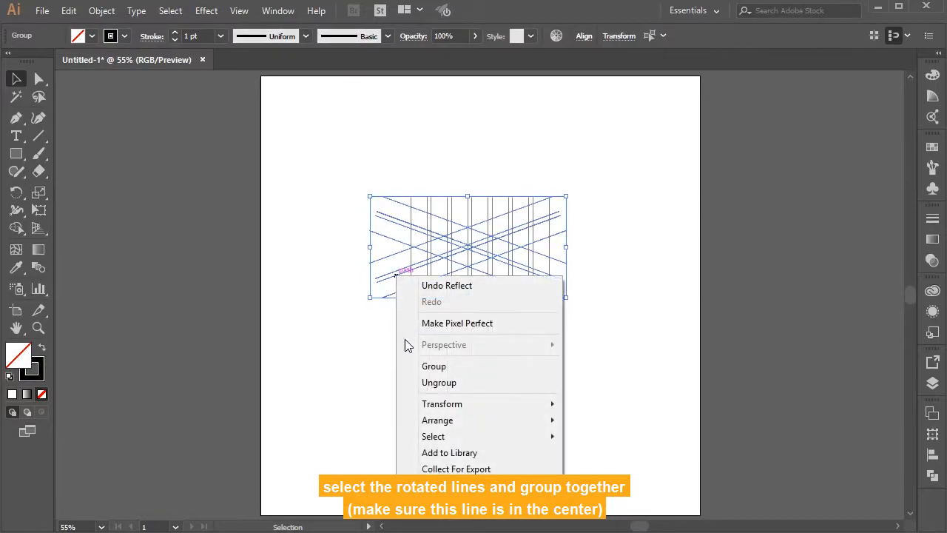
{"action": "left_click", "coordinate": [433, 366]}
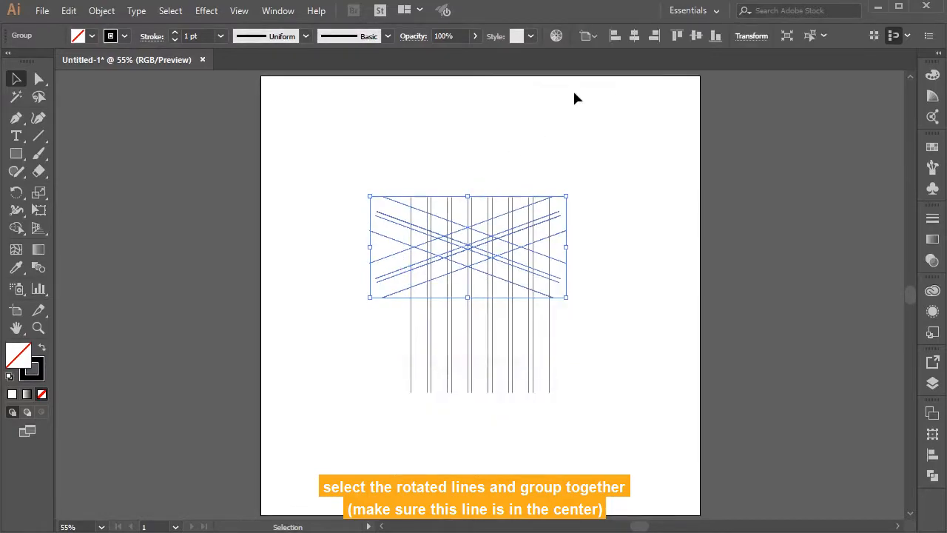
{"action": "left_click", "coordinate": [636, 34]}
{"action": "left_click", "coordinate": [471, 117]}
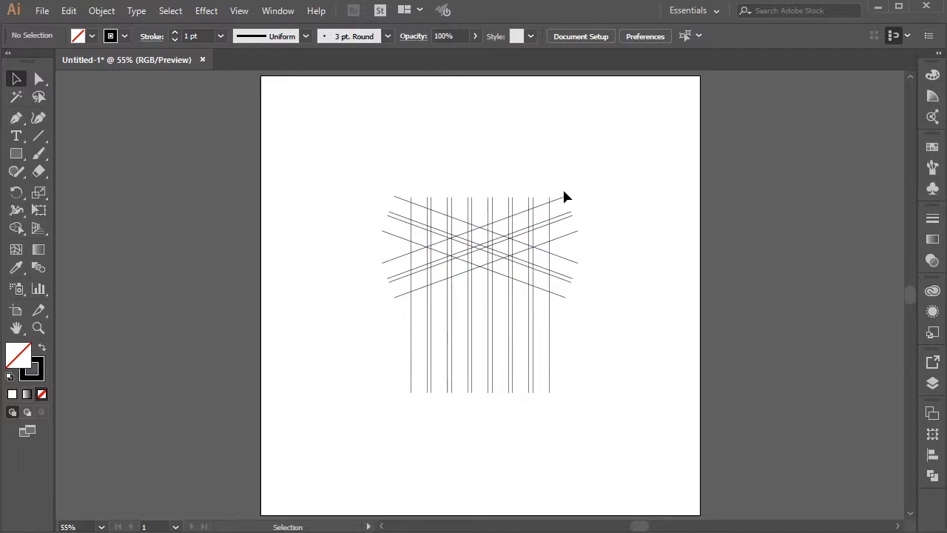
Step: Nudge the crossed line group slightly up over the vertical lines
{"action": "left_click", "coordinate": [566, 198]}
{"action": "key", "text": "shift+Up"}
{"action": "key", "text": "Down"}
{"action": "key", "text": "Down"}
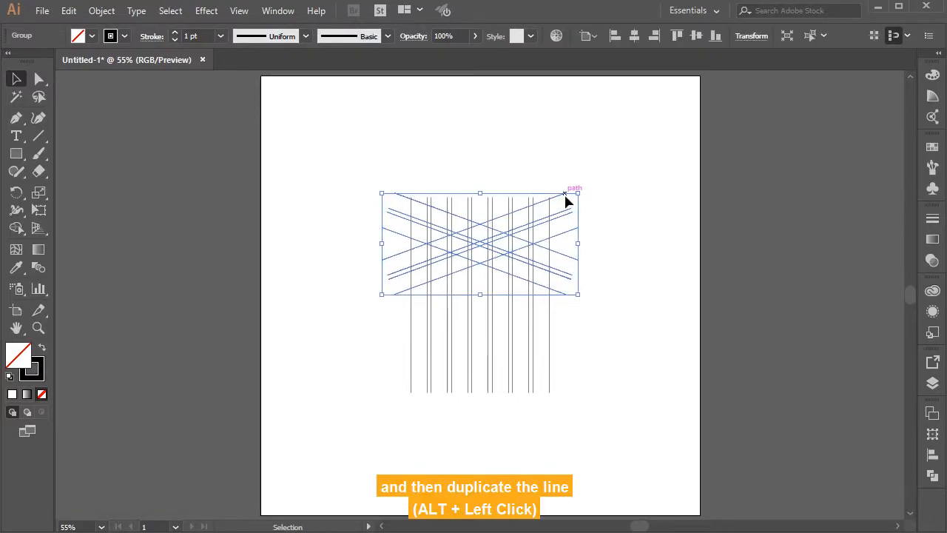
{"action": "left_click", "coordinate": [495, 179]}
Step: Duplicate the crossed line group straight below the original and nudge the copy down 3 steps so a small gap separates them
{"action": "left_click", "coordinate": [484, 230]}
{"action": "left_click_drag", "start_coordinate": [480, 228], "coordinate": [481, 332]}
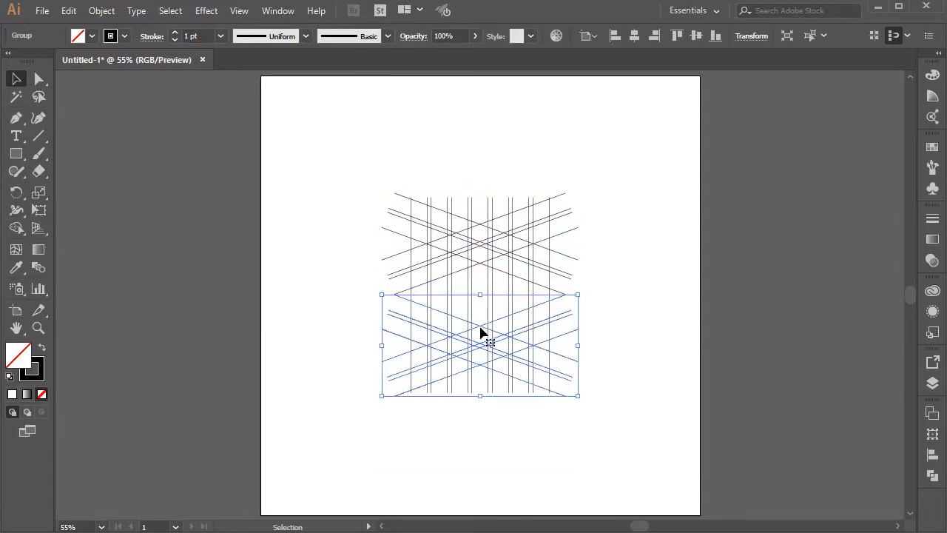
{"action": "left_click", "coordinate": [638, 233]}
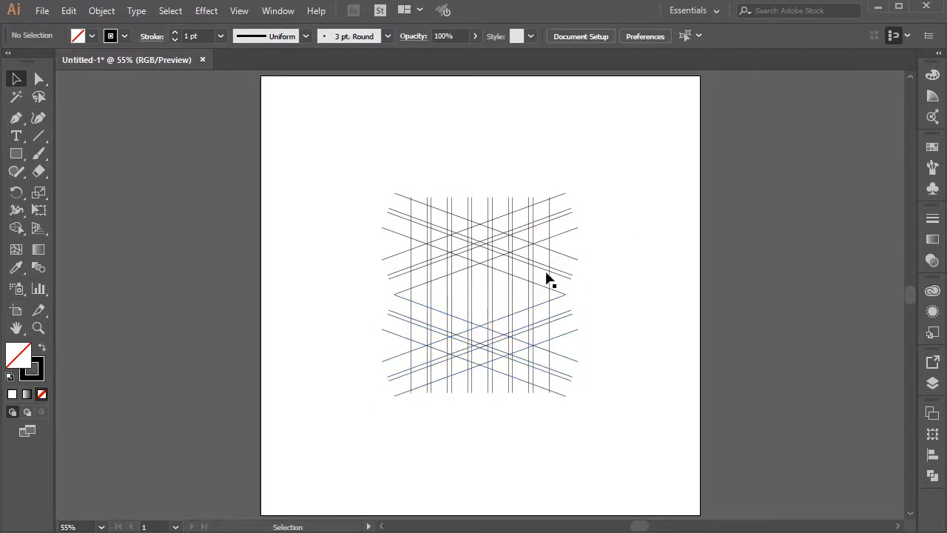
{"action": "left_click", "coordinate": [482, 329]}
{"action": "key", "text": "Down"}
{"action": "key", "text": "Down"}
{"action": "key", "text": "Down"}
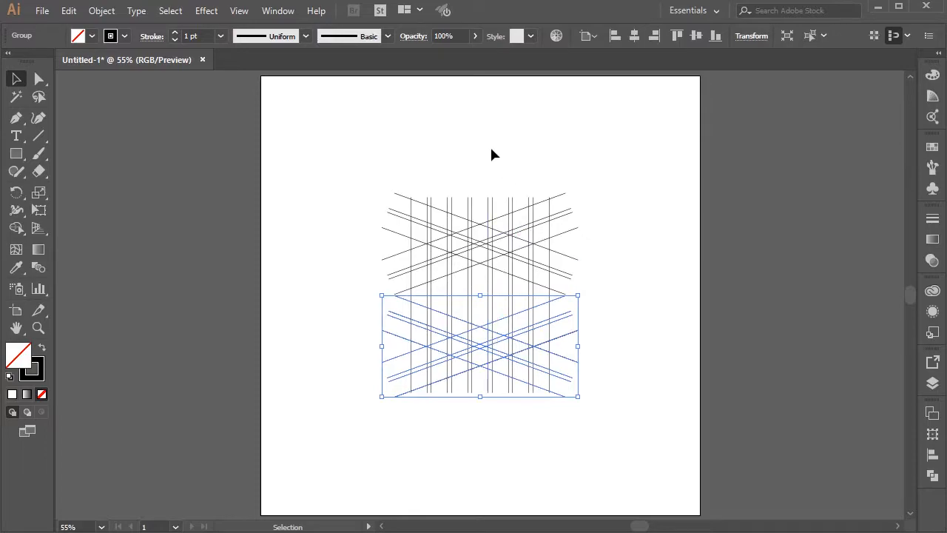
{"action": "left_click", "coordinate": [445, 154]}
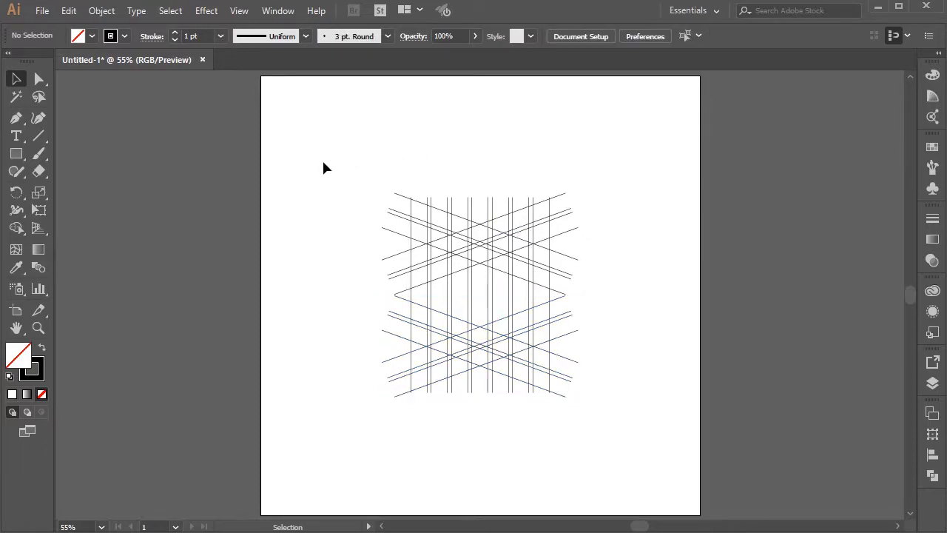
Step: Select all the lines and use Shape Builder with black fill and no stroke to merge the central cells into a vertical bar
{"action": "left_click_drag", "start_coordinate": [315, 161], "coordinate": [614, 420]}
{"action": "key", "text": "ctrl+plus"}
{"action": "key", "text": "ctrl+plus"}
{"action": "key", "text": "ctrl+plus"}
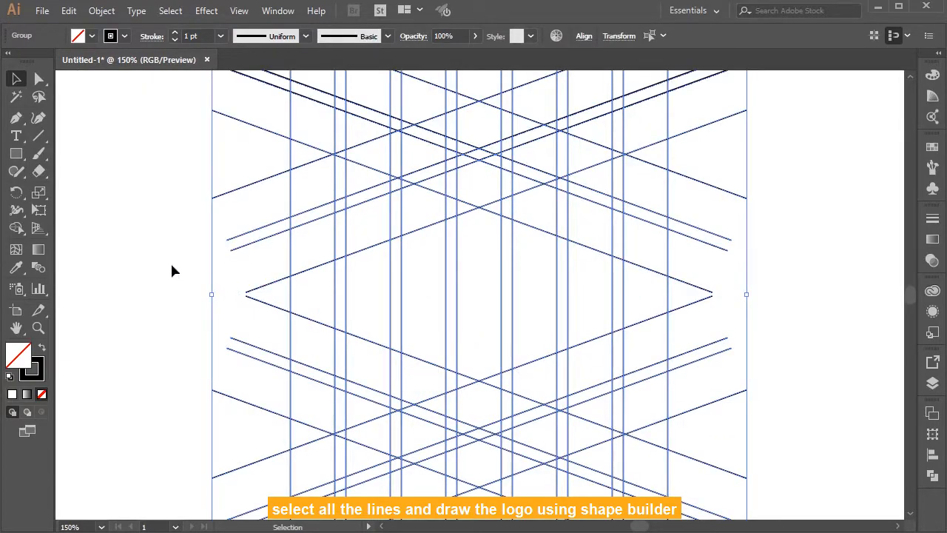
{"action": "left_click", "coordinate": [16, 228]}
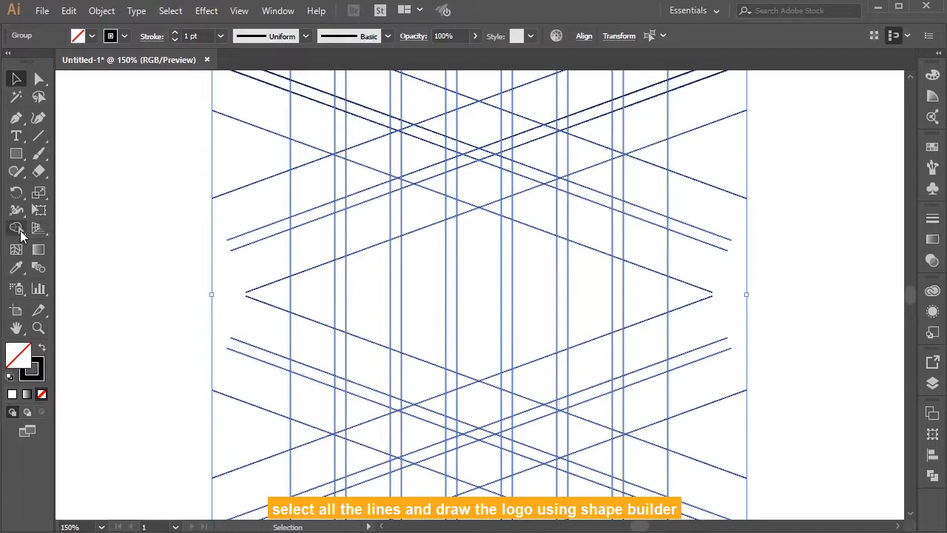
{"action": "left_click", "coordinate": [43, 350]}
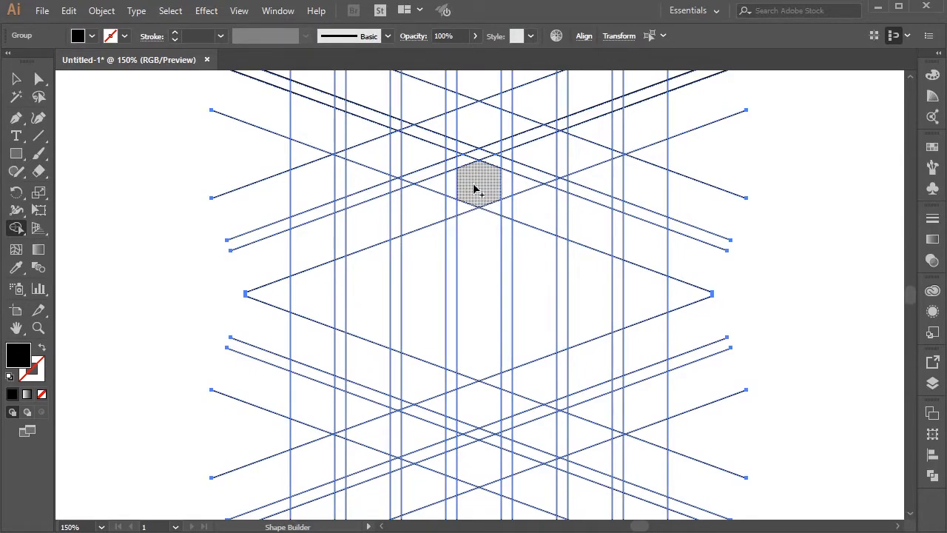
{"action": "mouse_move", "coordinate": [471, 188]}
{"action": "left_mouse_down"}
{"action": "mouse_move", "coordinate": [473, 243]}
{"action": "mouse_move", "coordinate": [494, 205]}
{"action": "mouse_move", "coordinate": [466, 387]}
{"action": "mouse_move", "coordinate": [491, 385]}
{"action": "mouse_move", "coordinate": [494, 368]}
{"action": "mouse_move", "coordinate": [482, 460]}
{"action": "mouse_move", "coordinate": [464, 425]}
{"action": "mouse_move", "coordinate": [487, 453]}
{"action": "left_mouse_up"}
{"action": "mouse_move", "coordinate": [478, 333]}
{"action": "left_mouse_down"}
{"action": "mouse_move", "coordinate": [478, 133]}
{"action": "mouse_move", "coordinate": [494, 172]}
{"action": "mouse_move", "coordinate": [471, 288]}
{"action": "left_mouse_up"}
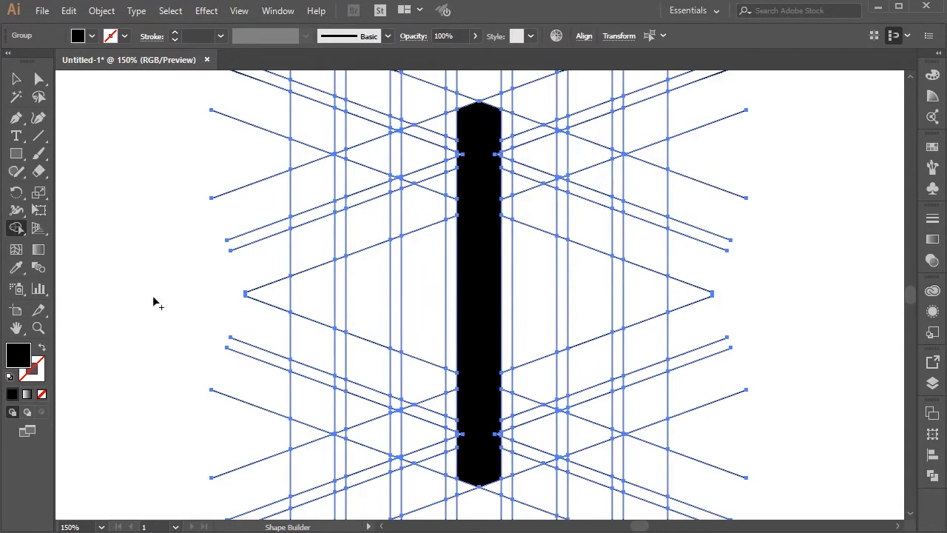
Step: Merge the grid cells left of the central bar into one continuous black folded band, leaving the narrow gaps between lines empty
{"action": "scroll", "coordinate": [153, 301], "scroll_direction": "down", "scroll_amount": 1}
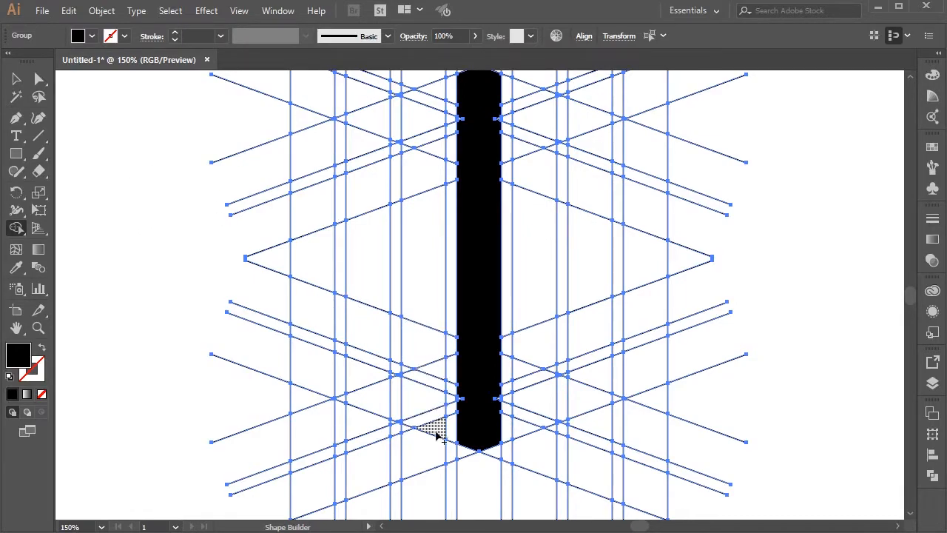
{"action": "mouse_move", "coordinate": [436, 436]}
{"action": "left_mouse_down"}
{"action": "mouse_move", "coordinate": [434, 404]}
{"action": "mouse_move", "coordinate": [381, 400]}
{"action": "mouse_move", "coordinate": [374, 378]}
{"action": "mouse_move", "coordinate": [390, 376]}
{"action": "mouse_move", "coordinate": [402, 397]}
{"action": "mouse_move", "coordinate": [322, 372]}
{"action": "mouse_move", "coordinate": [349, 399]}
{"action": "mouse_move", "coordinate": [326, 368]}
{"action": "mouse_move", "coordinate": [322, 95]}
{"action": "mouse_move", "coordinate": [361, 109]}
{"action": "mouse_move", "coordinate": [341, 114]}
{"action": "mouse_move", "coordinate": [363, 125]}
{"action": "mouse_move", "coordinate": [369, 179]}
{"action": "mouse_move", "coordinate": [367, 323]}
{"action": "mouse_move", "coordinate": [436, 364]}
{"action": "mouse_move", "coordinate": [427, 208]}
{"action": "mouse_move", "coordinate": [412, 146]}
{"action": "mouse_move", "coordinate": [419, 118]}
{"action": "mouse_move", "coordinate": [429, 195]}
{"action": "left_mouse_up"}
{"action": "scroll", "coordinate": [429, 195], "scroll_direction": "up", "scroll_amount": 2}
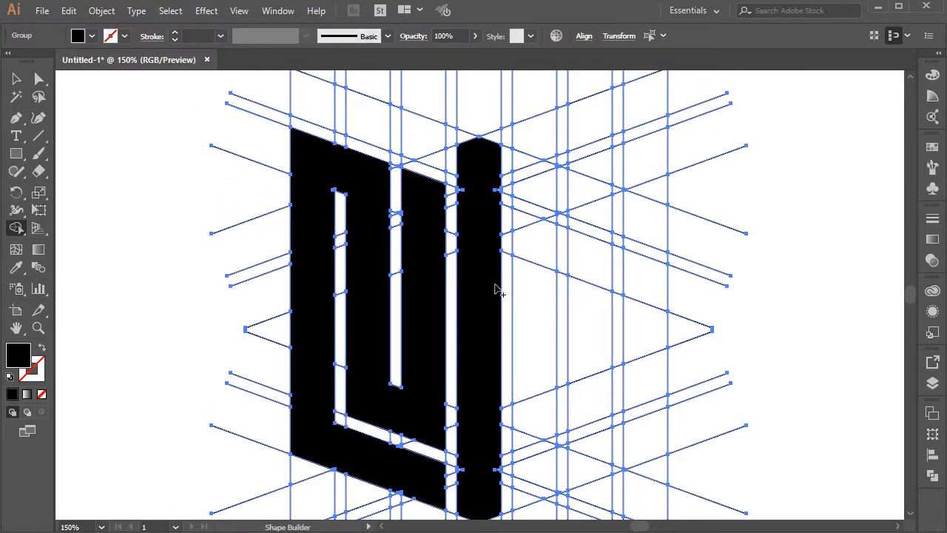
Step: Merge the cells right of the central bar into a black folded band mirroring the one on the left
{"action": "scroll", "coordinate": [532, 340], "scroll_direction": "down", "scroll_amount": 1}
{"action": "mouse_move", "coordinate": [523, 471]}
{"action": "left_mouse_down"}
{"action": "mouse_move", "coordinate": [547, 442]}
{"action": "mouse_move", "coordinate": [585, 435]}
{"action": "mouse_move", "coordinate": [579, 418]}
{"action": "mouse_move", "coordinate": [567, 418]}
{"action": "mouse_move", "coordinate": [574, 416]}
{"action": "mouse_move", "coordinate": [568, 444]}
{"action": "mouse_move", "coordinate": [579, 447]}
{"action": "mouse_move", "coordinate": [636, 421]}
{"action": "mouse_move", "coordinate": [619, 436]}
{"action": "mouse_move", "coordinate": [657, 321]}
{"action": "mouse_move", "coordinate": [662, 182]}
{"action": "mouse_move", "coordinate": [647, 135]}
{"action": "mouse_move", "coordinate": [599, 158]}
{"action": "left_mouse_up"}
{"action": "left_click_drag", "start_coordinate": [594, 251], "coordinate": [594, 296]}
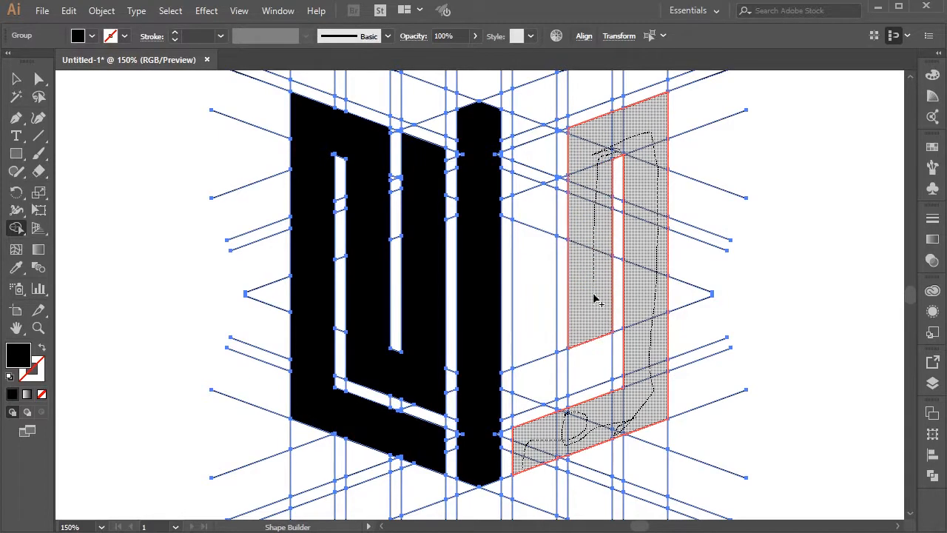
{"action": "mouse_move", "coordinate": [599, 361]}
{"action": "left_mouse_down"}
{"action": "mouse_move", "coordinate": [523, 402]}
{"action": "mouse_move", "coordinate": [538, 212]}
{"action": "left_mouse_up"}
{"action": "left_click_drag", "start_coordinate": [535, 180], "coordinate": [538, 162]}
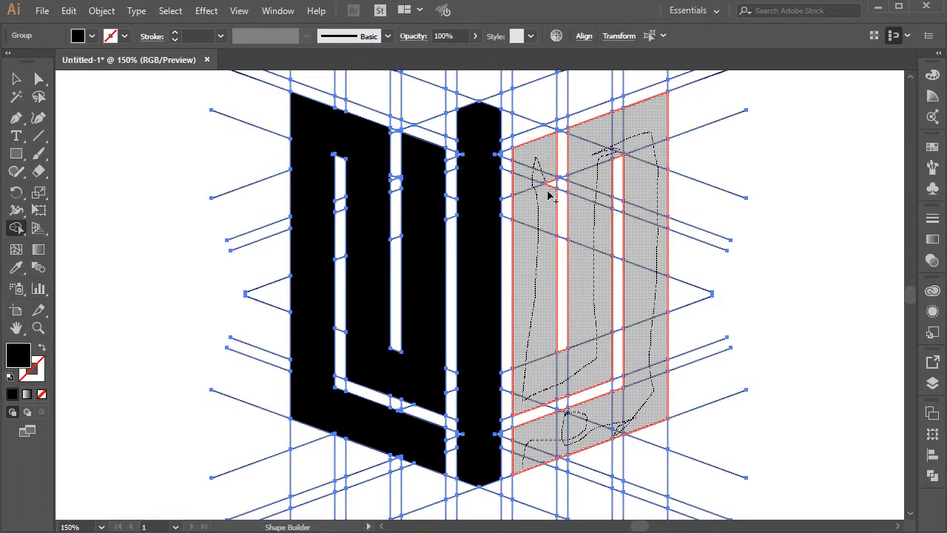
{"action": "left_click_drag", "start_coordinate": [551, 198], "coordinate": [549, 203]}
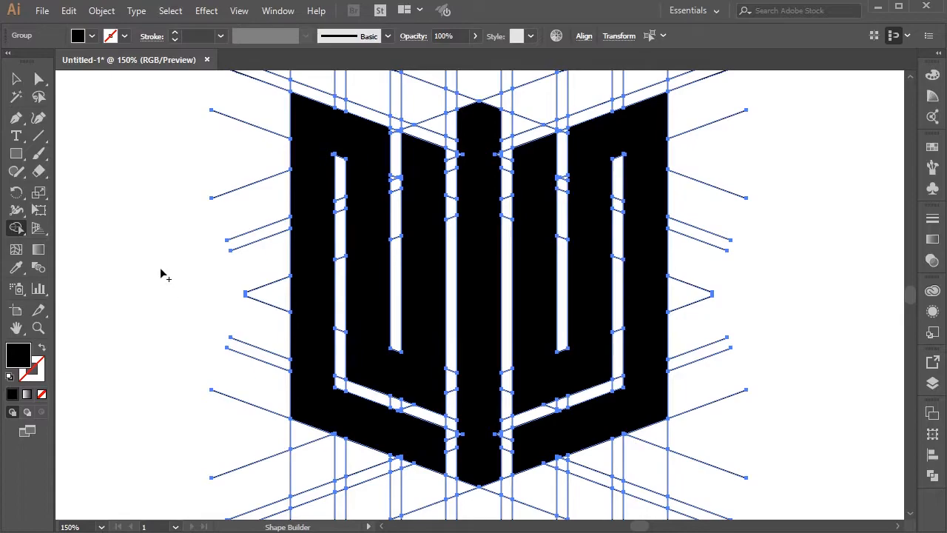
Step: Merge the cells above the left and right folded bands into two black slanted bars
{"action": "scroll", "coordinate": [163, 267], "scroll_direction": "up", "scroll_amount": 5}
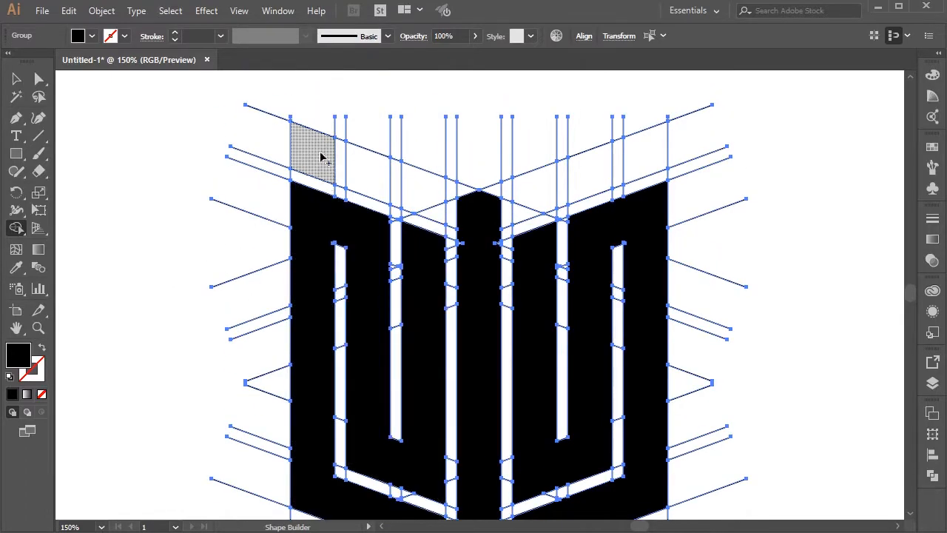
{"action": "left_click_drag", "start_coordinate": [411, 190], "coordinate": [438, 218]}
{"action": "left_click_drag", "start_coordinate": [523, 224], "coordinate": [651, 170]}
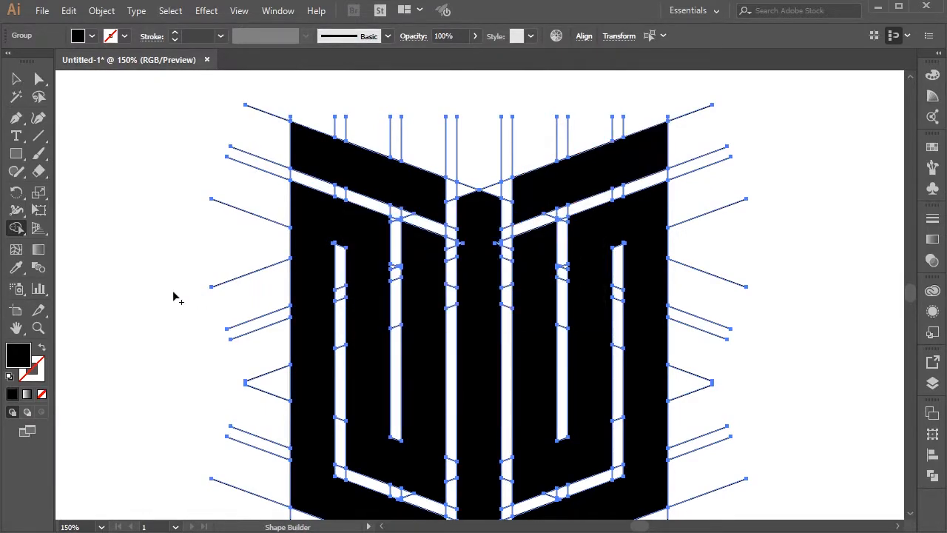
{"action": "scroll", "coordinate": [177, 297], "scroll_direction": "down", "scroll_amount": 5}
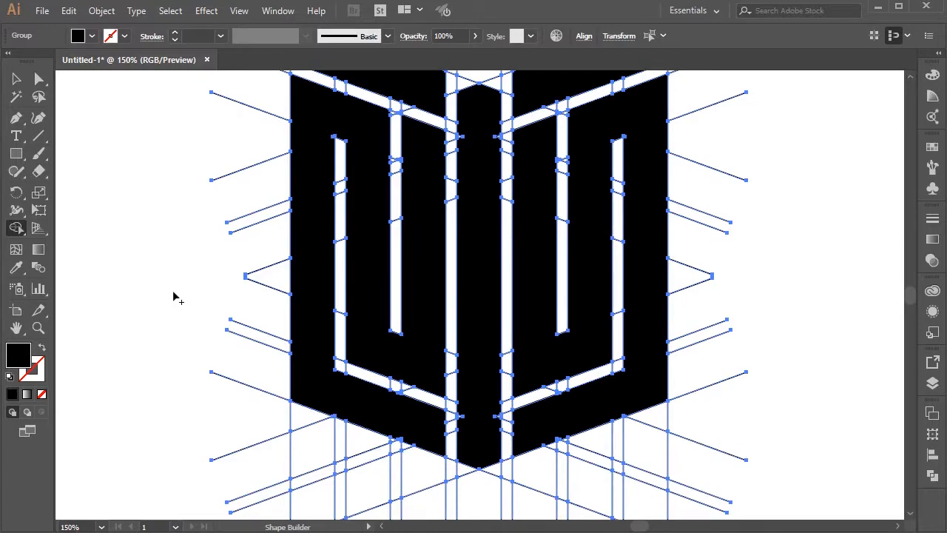
{"action": "scroll", "coordinate": [174, 296], "scroll_direction": "up", "scroll_amount": 3}
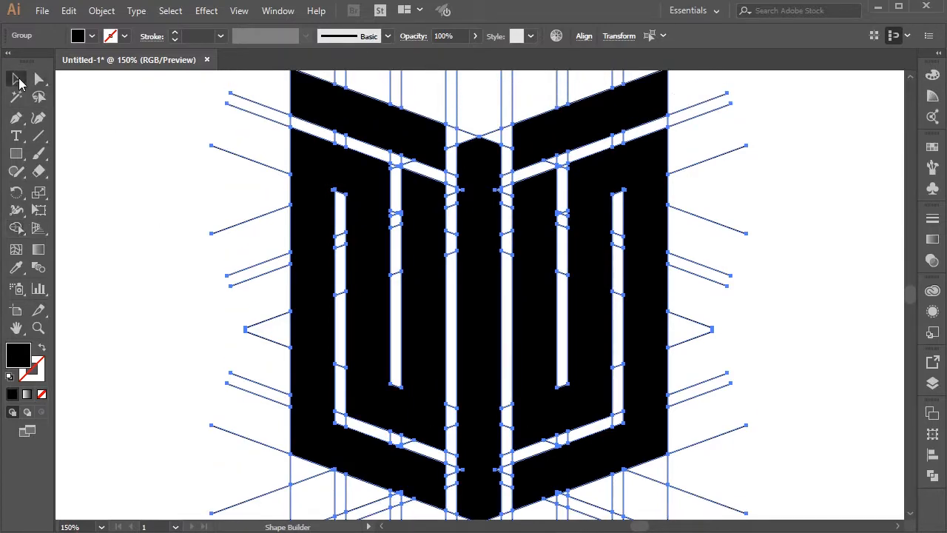
Step: Reselect all the artwork and merge the small notches on both sides of the central bar into it with Shape Builder
{"action": "left_click", "coordinate": [18, 79]}
{"action": "left_click", "coordinate": [141, 285]}
{"action": "scroll", "coordinate": [137, 291], "scroll_direction": "down", "scroll_amount": 3}
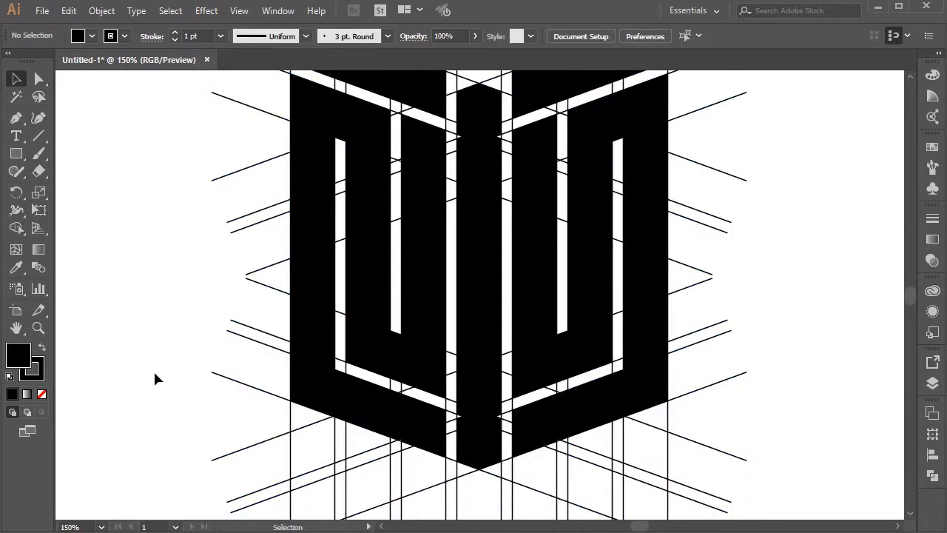
{"action": "key", "text": "ctrl+a"}
{"action": "key", "text": "ctrl+plus"}
{"action": "key", "text": "ctrl+plus"}
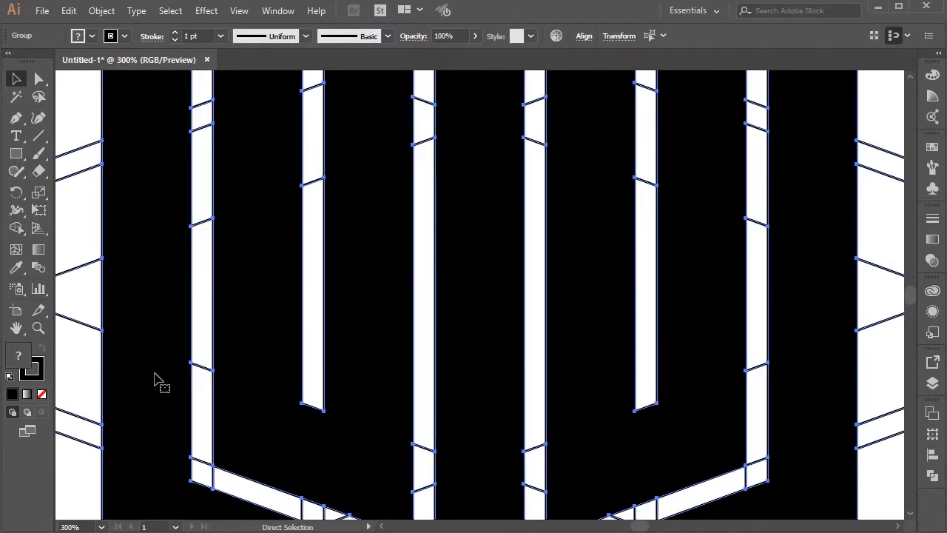
{"action": "scroll", "coordinate": [428, 222], "scroll_direction": "down", "scroll_amount": 6}
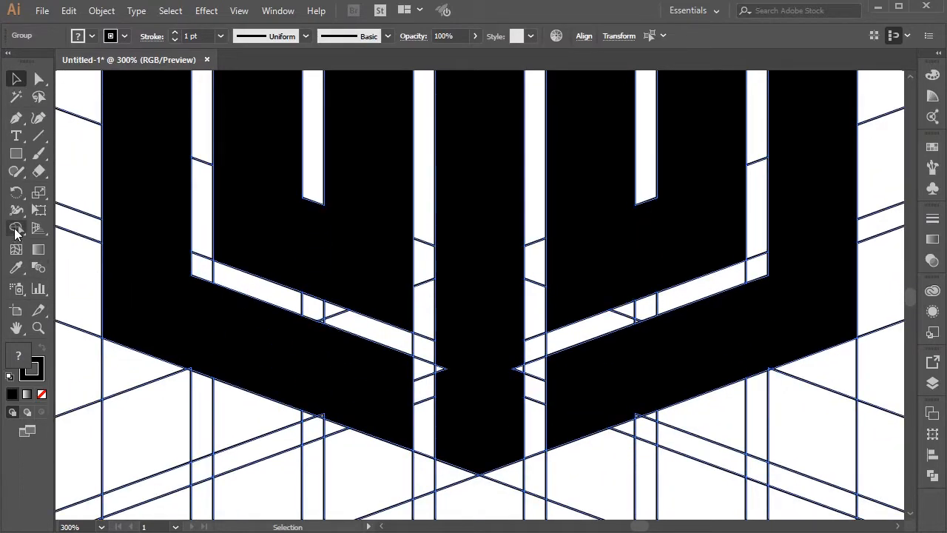
{"action": "left_click", "coordinate": [17, 228]}
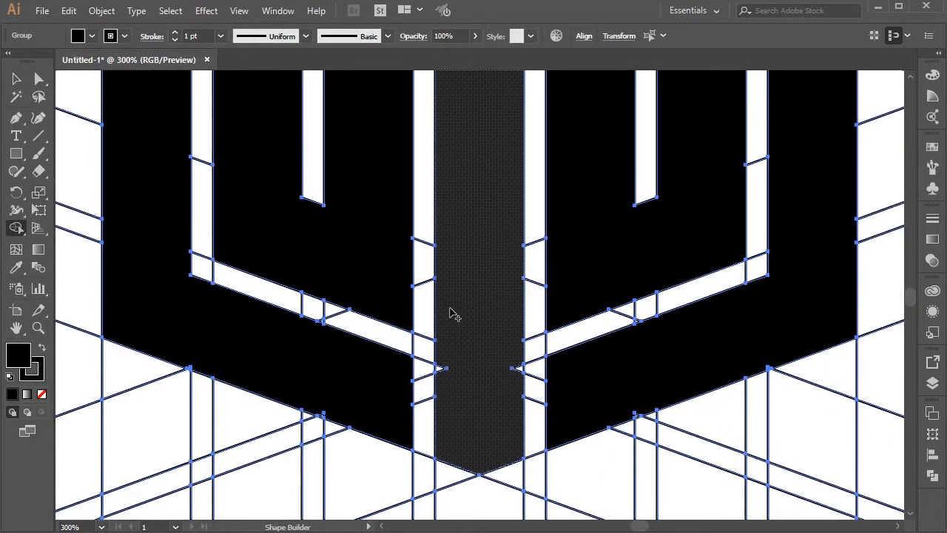
{"action": "left_click", "coordinate": [503, 367]}
{"action": "scroll", "coordinate": [500, 365], "scroll_direction": "up", "scroll_amount": 10}
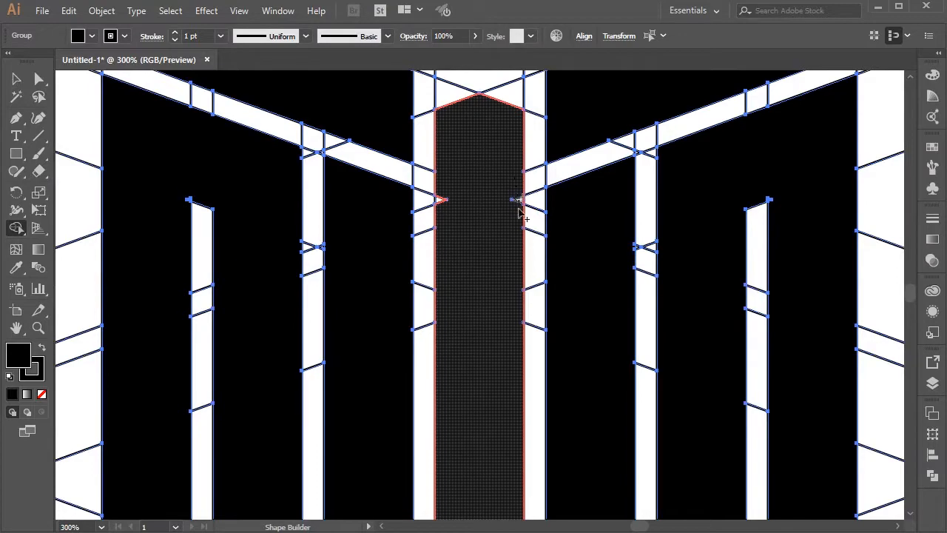
{"action": "left_click", "coordinate": [443, 193]}
{"action": "scroll", "coordinate": [488, 274], "scroll_direction": "down", "scroll_amount": 7}
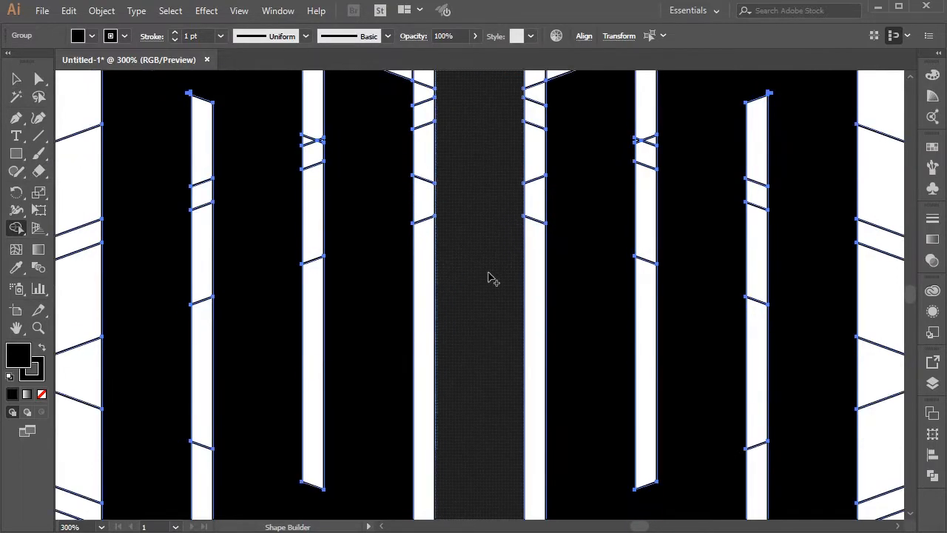
Step: Merge the tiny leftover cells along the lower edge of the left folded band into the band with Shape Builder
{"action": "scroll", "coordinate": [488, 279], "scroll_direction": "down", "scroll_amount": 5}
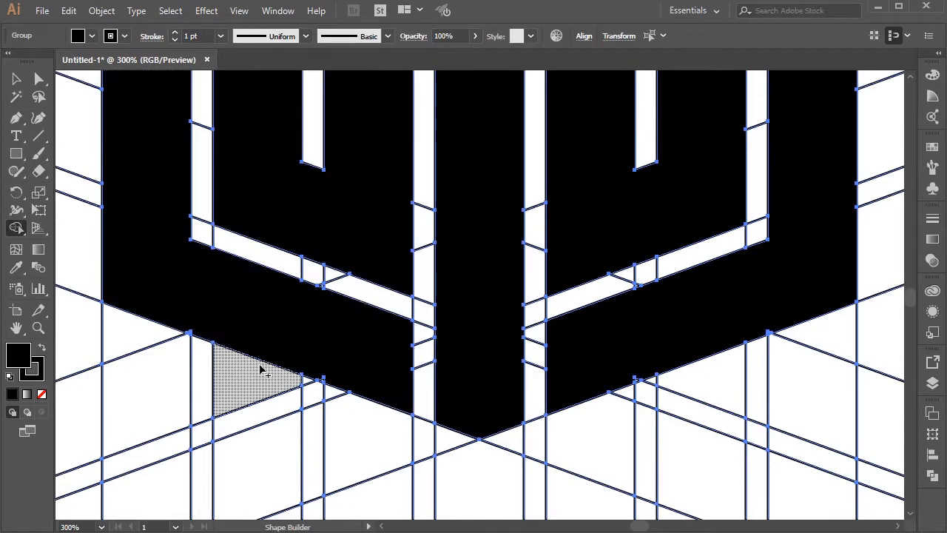
{"action": "key", "text": "space"}
{"action": "left_click_drag", "start_coordinate": [258, 392], "coordinate": [565, 248]}
{"action": "key", "text": "ctrl+equal"}
{"action": "key", "text": "ctrl+equal"}
{"action": "key", "text": "space"}
{"action": "left_click_drag", "start_coordinate": [421, 480], "coordinate": [558, 263]}
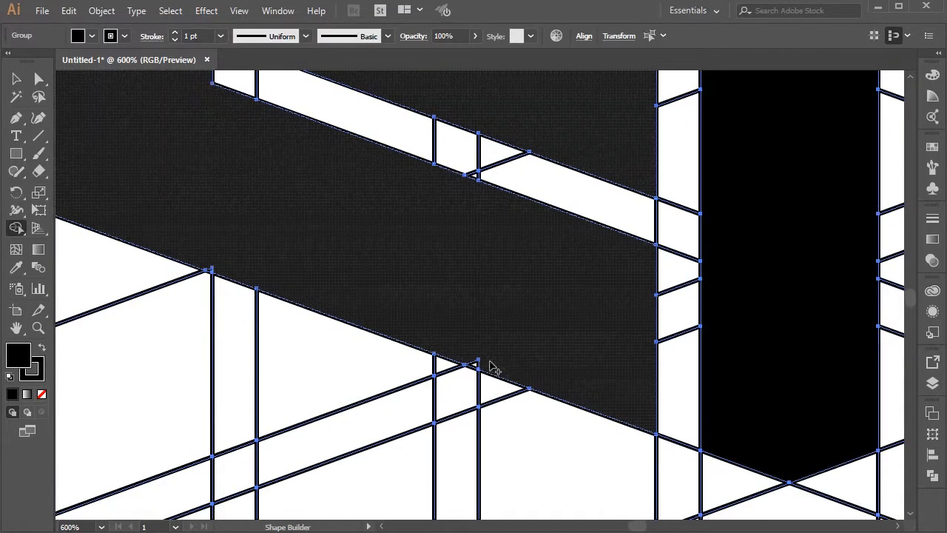
{"action": "left_click", "coordinate": [473, 364]}
{"action": "scroll", "coordinate": [244, 288], "scroll_direction": "up", "scroll_amount": 1}
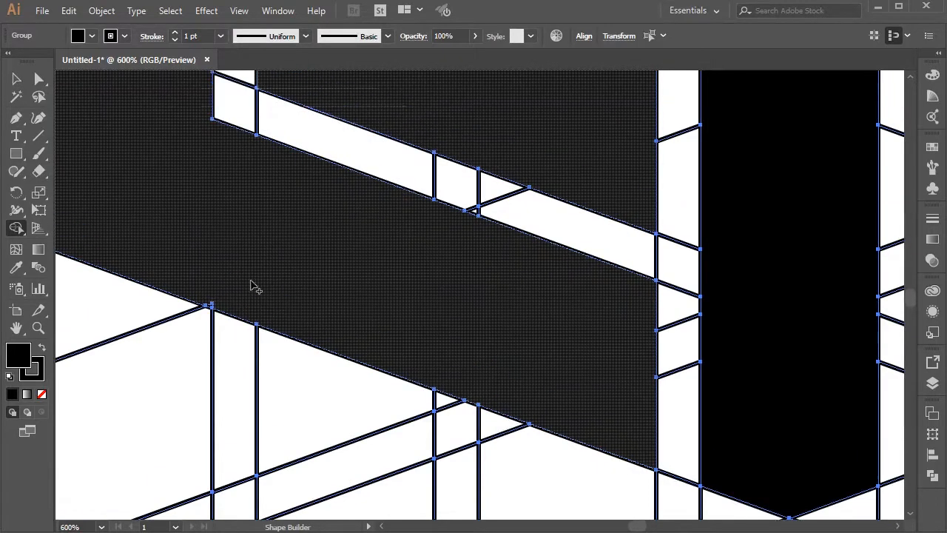
{"action": "left_click_drag", "start_coordinate": [230, 296], "coordinate": [216, 309]}
{"action": "left_click", "coordinate": [288, 292]}
Step: Merge the tiny cell at the upper corner of the left band's outer narrow gap into the band
{"action": "scroll", "coordinate": [285, 311], "scroll_direction": "up", "scroll_amount": 4}
{"action": "key", "text": "ctrl+minus"}
{"action": "key", "text": "ctrl+minus"}
{"action": "key", "text": "ctrl+minus"}
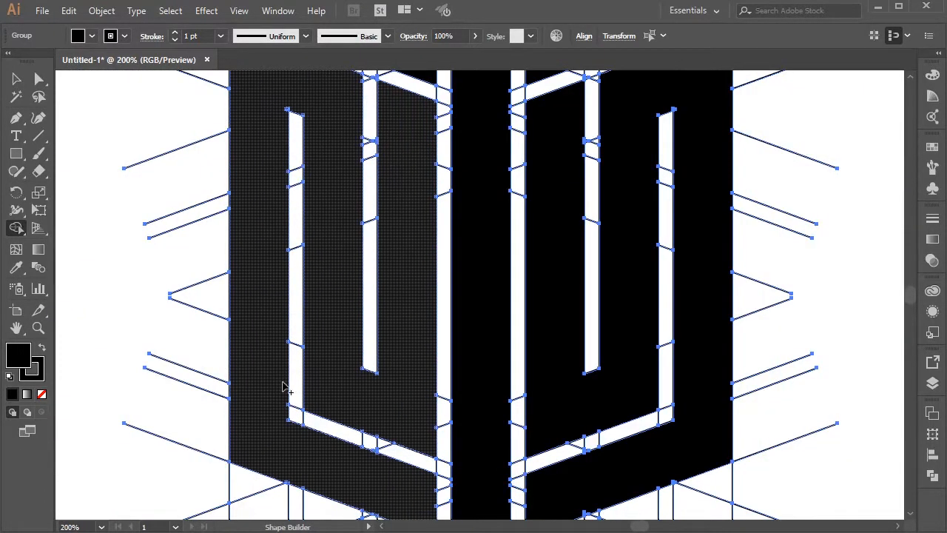
{"action": "scroll", "coordinate": [284, 385], "scroll_direction": "up", "scroll_amount": 4}
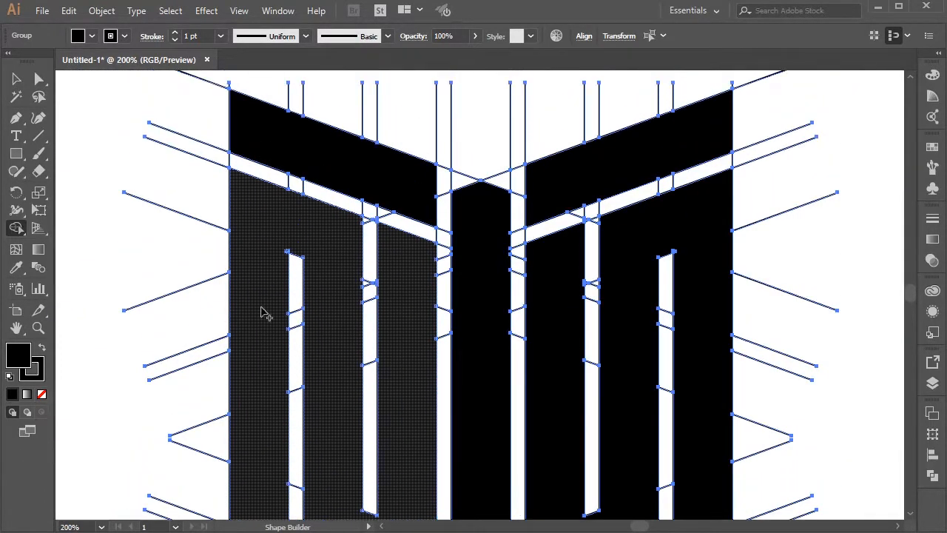
{"action": "key", "text": "ctrl+plus"}
{"action": "key", "text": "ctrl+plus"}
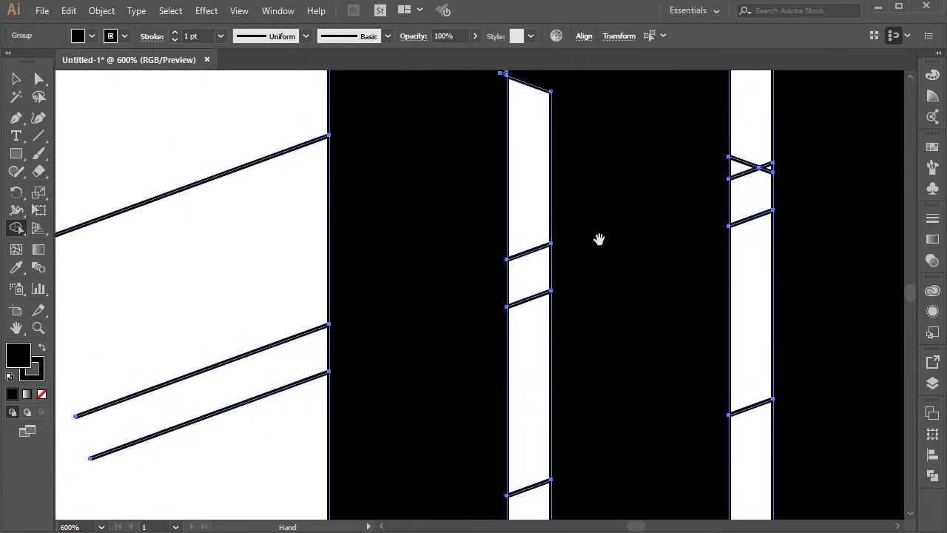
{"action": "scroll", "coordinate": [599, 238], "scroll_direction": "up", "scroll_amount": 5}
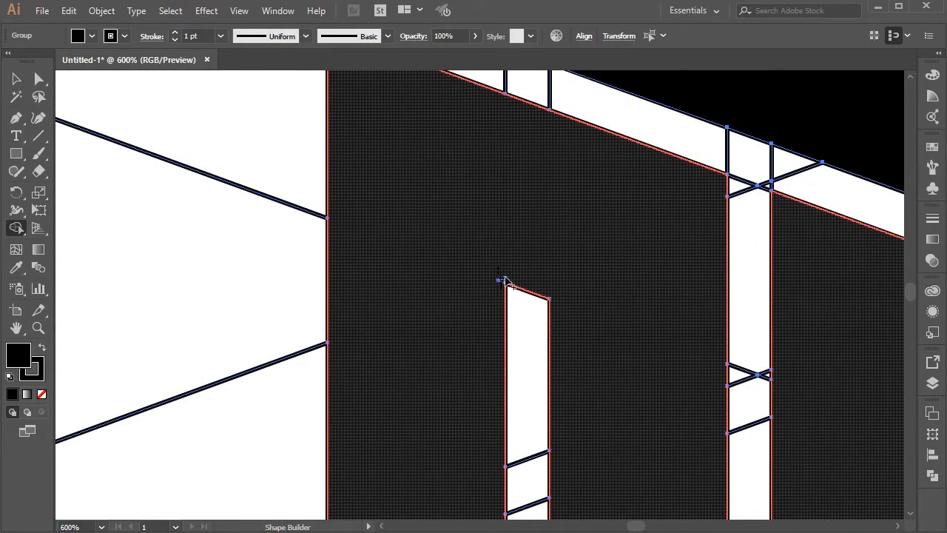
{"action": "left_click", "coordinate": [446, 341]}
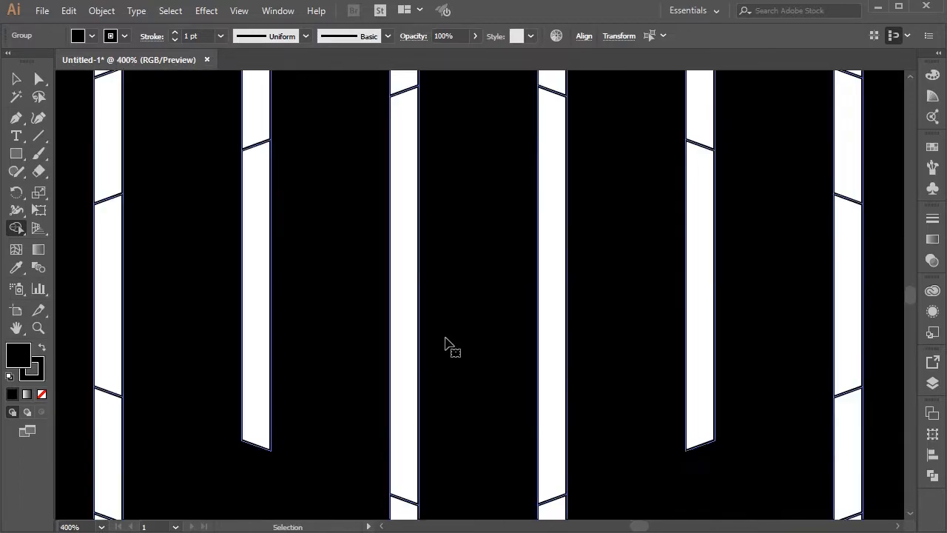
Step: Merge the tiny leftover cells along the lower edge of the right folded band into the band
{"action": "scroll", "coordinate": [446, 343], "scroll_direction": "down", "scroll_amount": 4}
{"action": "scroll", "coordinate": [617, 213], "scroll_direction": "up", "scroll_amount": 2}
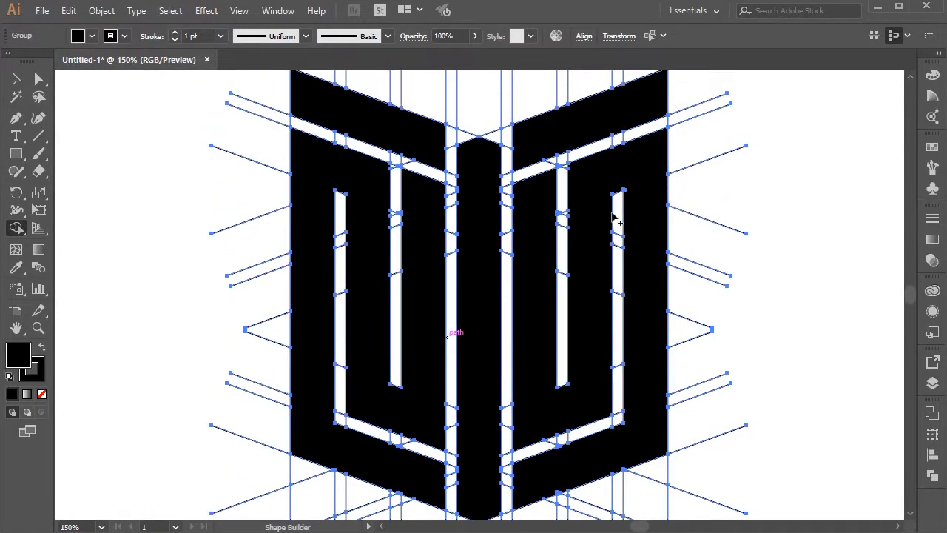
{"action": "scroll", "coordinate": [627, 209], "scroll_direction": "up", "scroll_amount": 4}
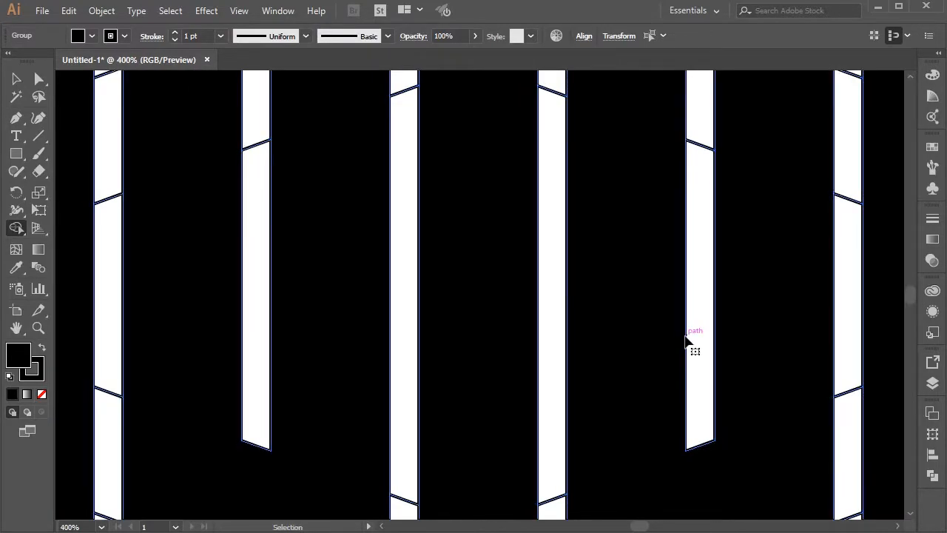
{"action": "key", "text": "ctrl+equal"}
{"action": "left_click_drag", "start_coordinate": [692, 427], "coordinate": [536, 286]}
{"action": "left_click_drag", "start_coordinate": [506, 194], "coordinate": [467, 100]}
{"action": "left_click_drag", "start_coordinate": [542, 329], "coordinate": [444, 264]}
{"action": "left_click_drag", "start_coordinate": [406, 380], "coordinate": [463, 391]}
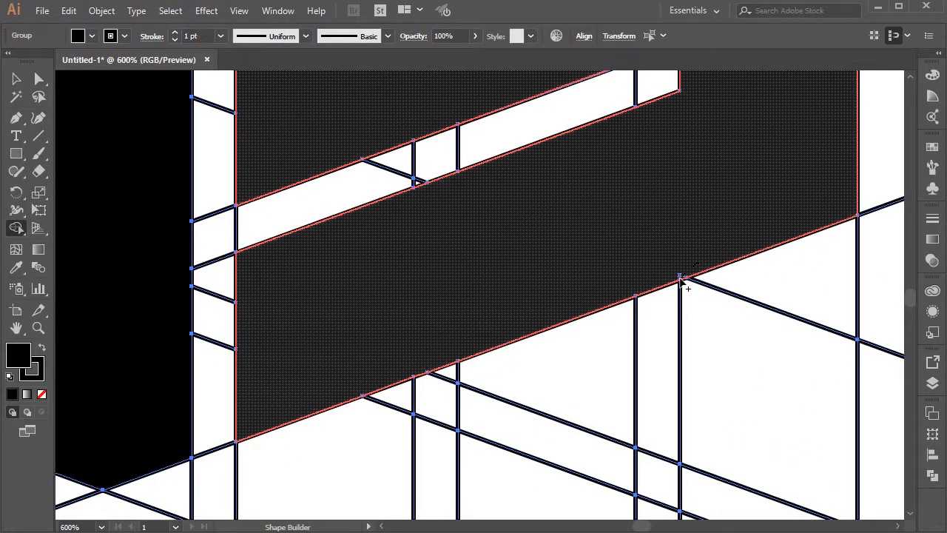
Step: Merge the tiny cell at the upper corner of the right band's outer narrow gap into the band
{"action": "scroll", "coordinate": [555, 251], "scroll_direction": "up", "scroll_amount": 10}
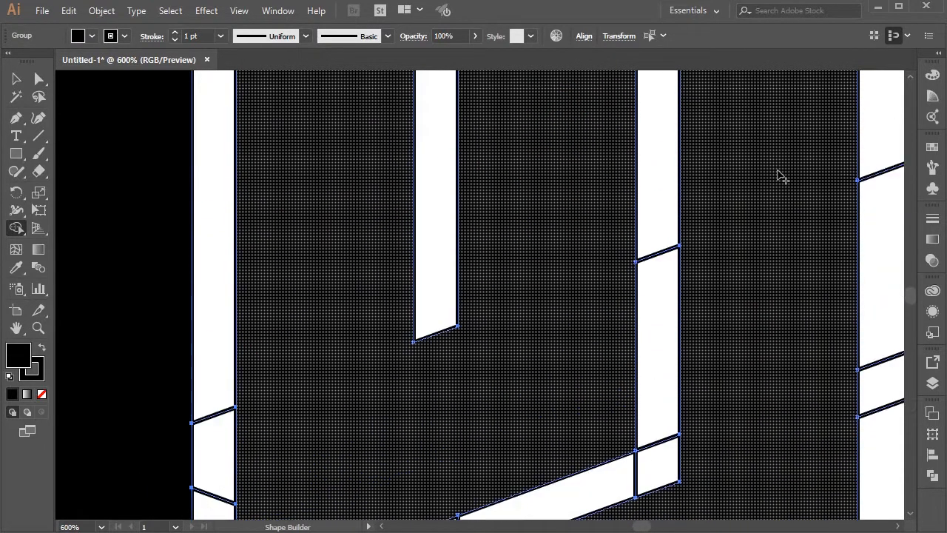
{"action": "scroll", "coordinate": [781, 176], "scroll_direction": "up", "scroll_amount": 10}
{"action": "scroll", "coordinate": [781, 176], "scroll_direction": "up", "scroll_amount": 10}
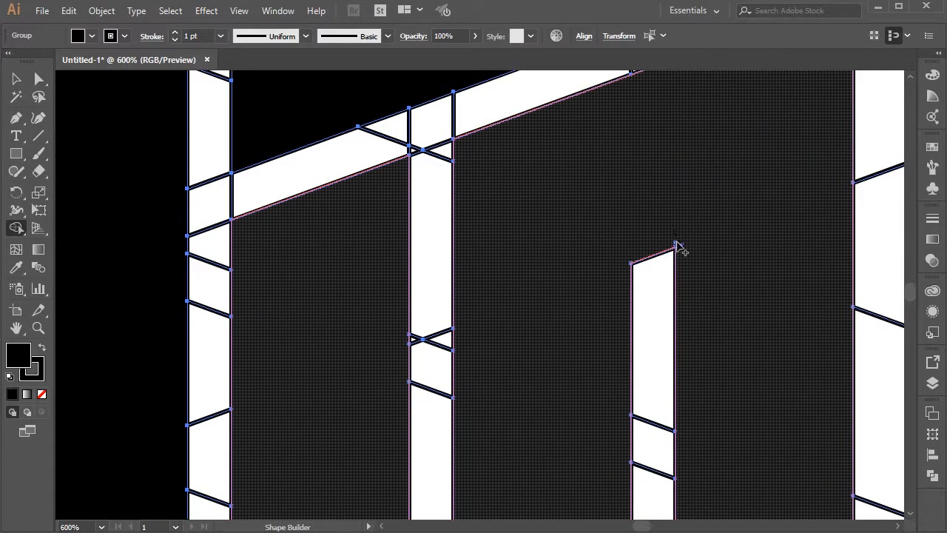
{"action": "left_click", "coordinate": [688, 256]}
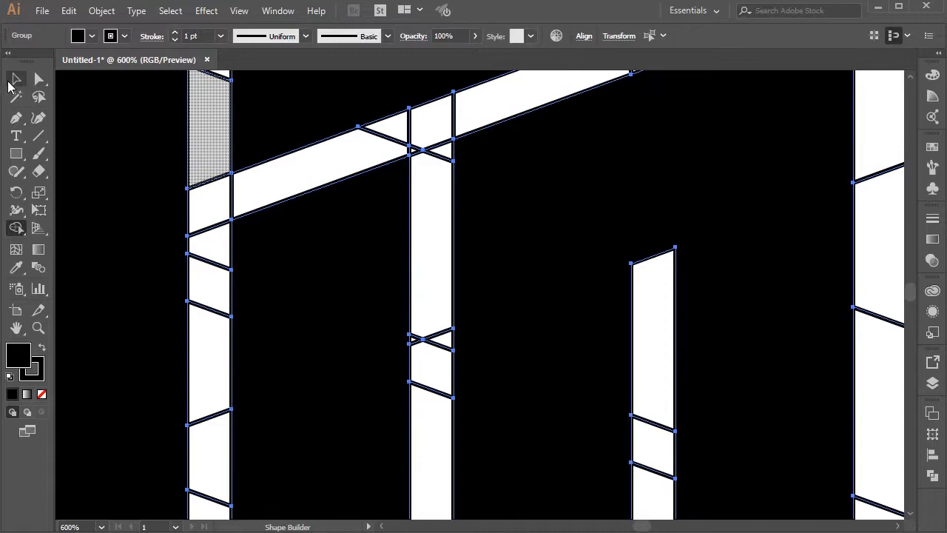
Step: Deselect the artwork and expand Layer 1 to list the groups it contains
{"action": "left_click", "coordinate": [16, 79]}
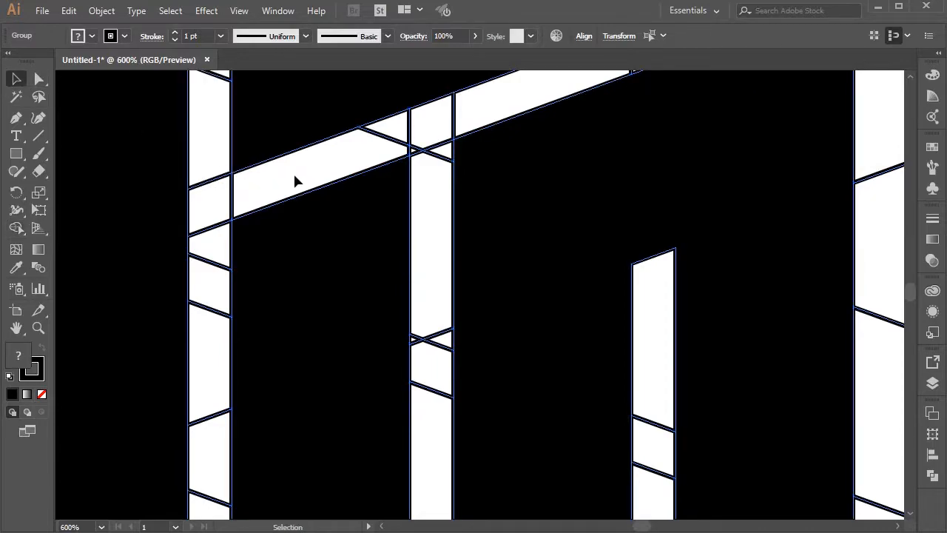
{"action": "key", "text": "ctrl+shift+a"}
{"action": "key", "text": "ctrl+0"}
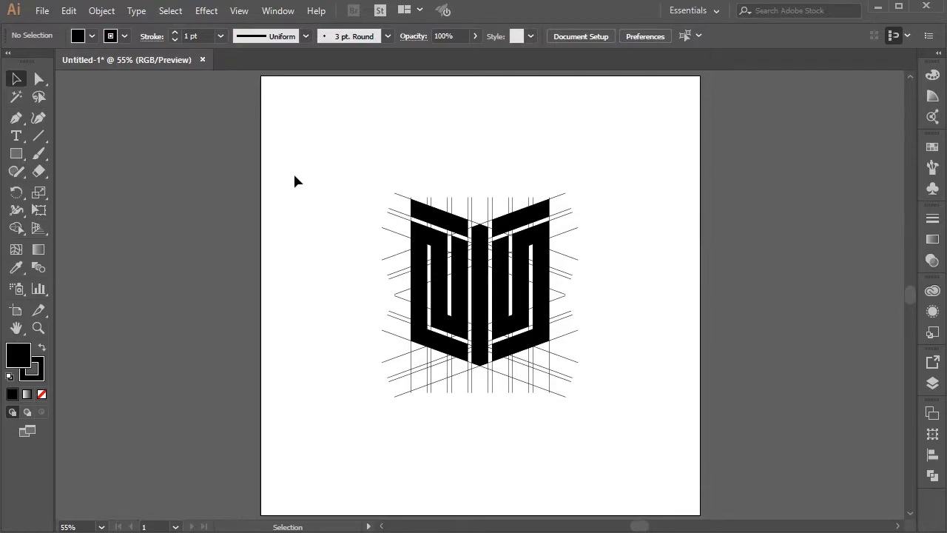
{"action": "left_click", "coordinate": [932, 383]}
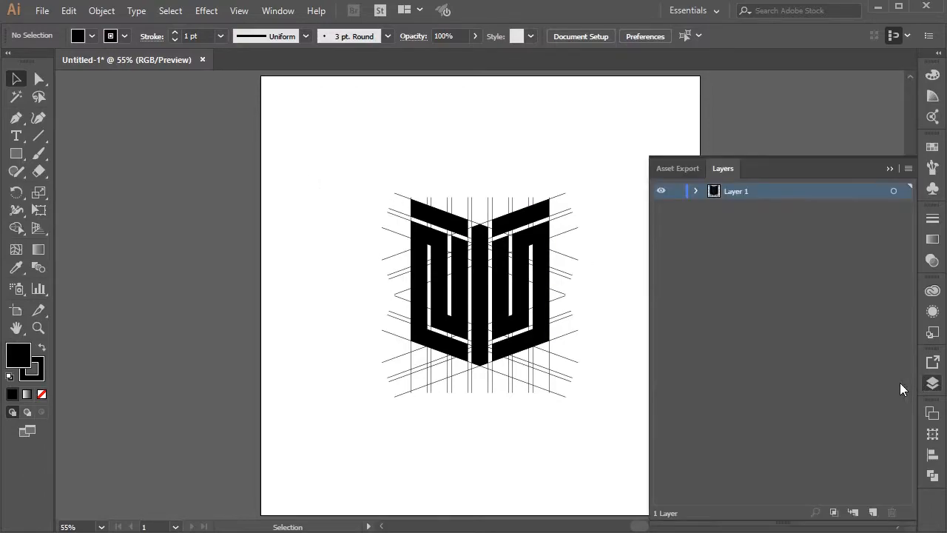
{"action": "left_click", "coordinate": [696, 191]}
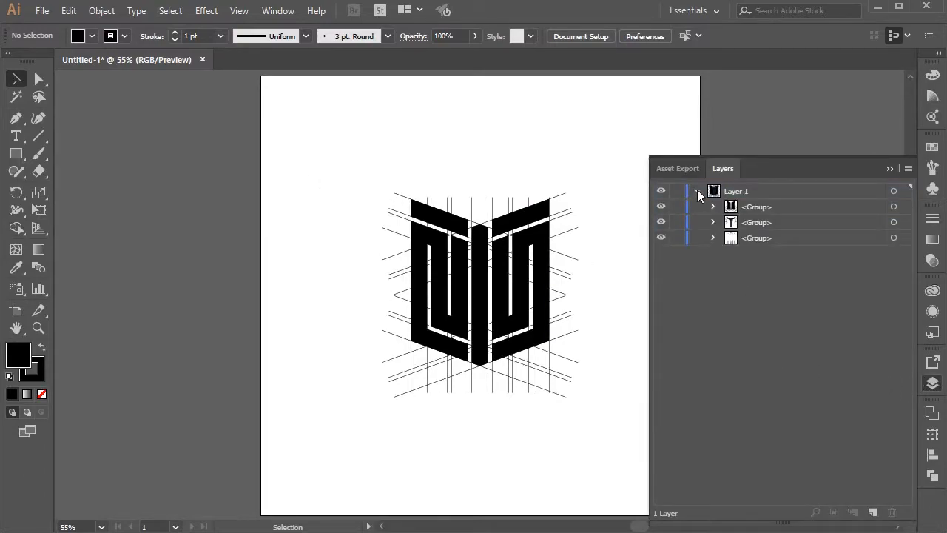
Step: Select all the artwork, ungroup it and clear the selection
{"action": "left_click_drag", "start_coordinate": [369, 172], "coordinate": [585, 395]}
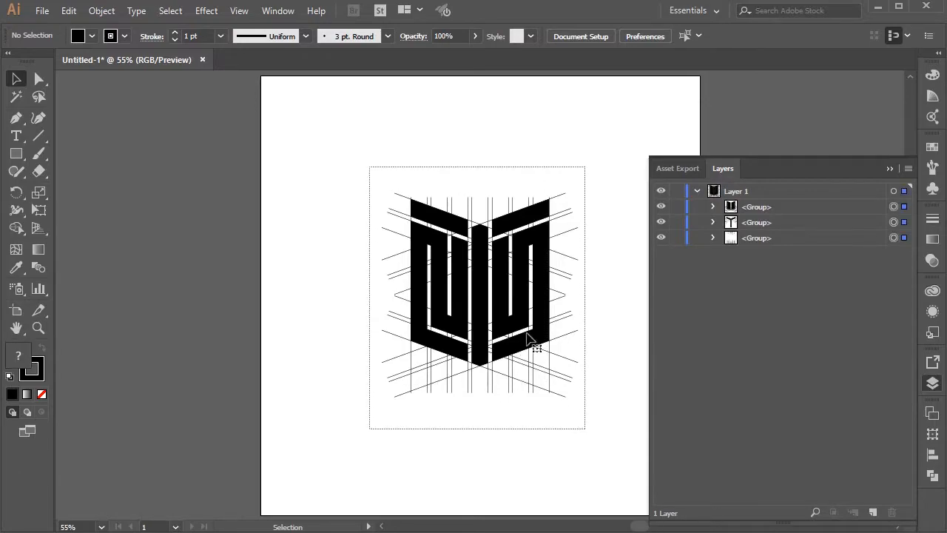
{"action": "right_click", "coordinate": [493, 267]}
{"action": "left_click", "coordinate": [536, 372]}
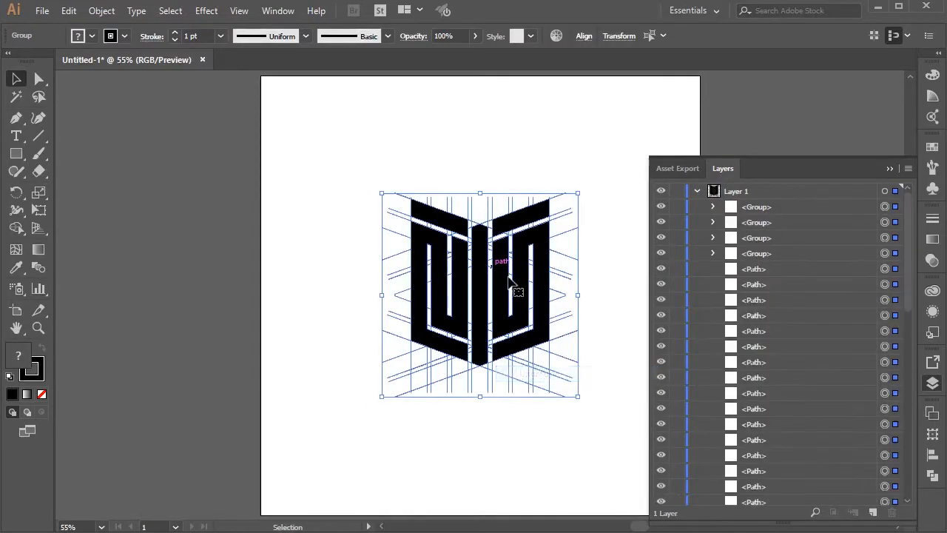
{"action": "right_click", "coordinate": [505, 269]}
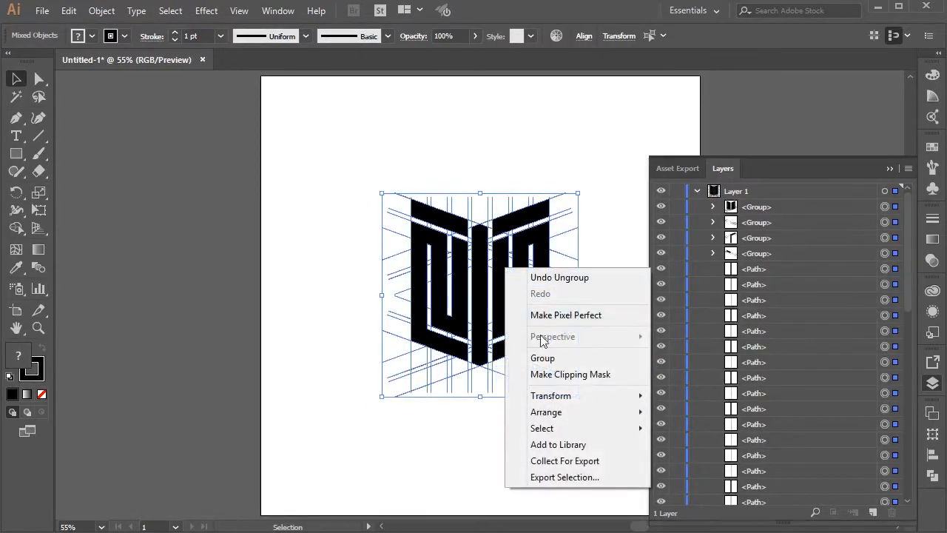
{"action": "left_click", "coordinate": [391, 169]}
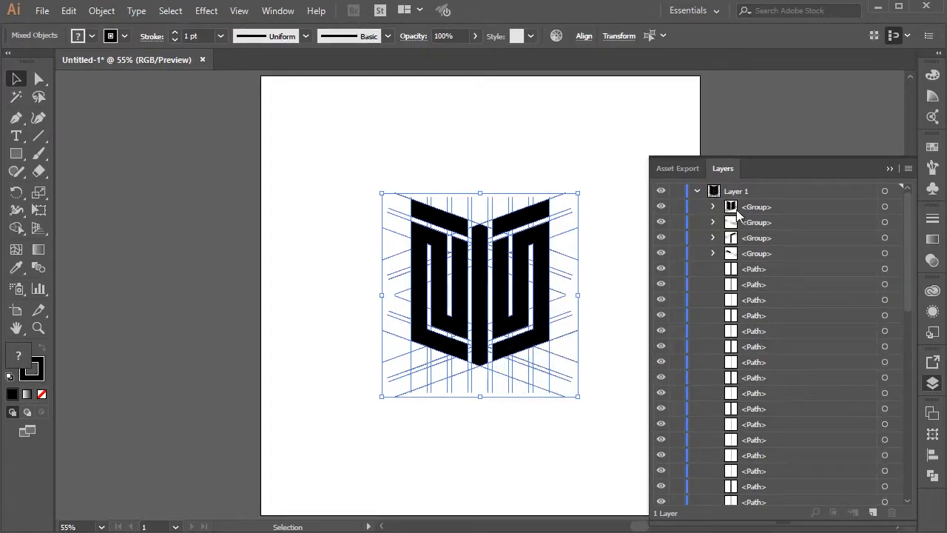
Step: Select the remaining nested groups in Layer 1, ungroup them into single paths and deselect everything
{"action": "left_click", "coordinate": [883, 253]}
{"action": "left_click", "coordinate": [884, 237], "text": "shift"}
{"action": "left_click", "coordinate": [884, 207], "text": "shift"}
{"action": "right_click", "coordinate": [501, 268]}
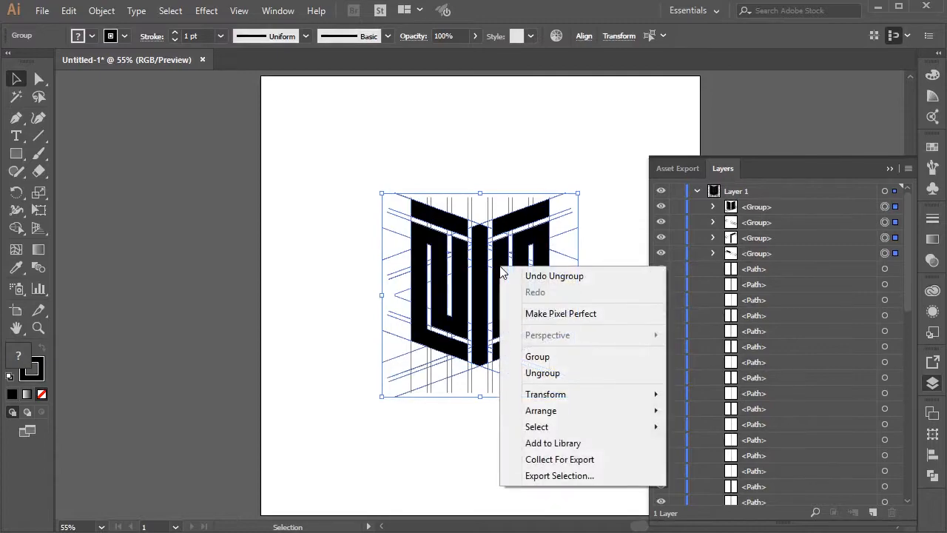
{"action": "left_click", "coordinate": [548, 374]}
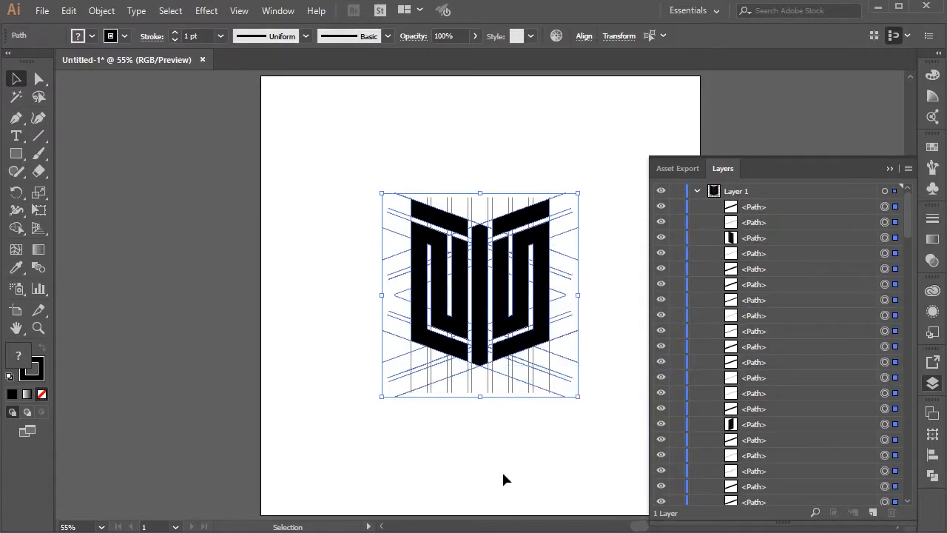
{"action": "key", "text": "ctrl+shift+a"}
Step: Select the logo's central bar, locate its path in Layer 1 and lock it
{"action": "left_click_drag", "start_coordinate": [908, 229], "coordinate": [911, 497]}
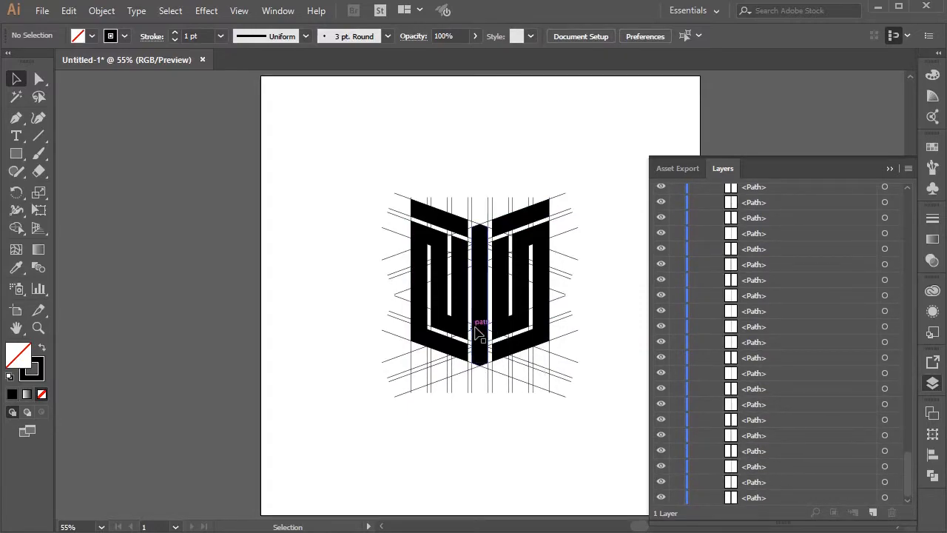
{"action": "left_click", "coordinate": [482, 340]}
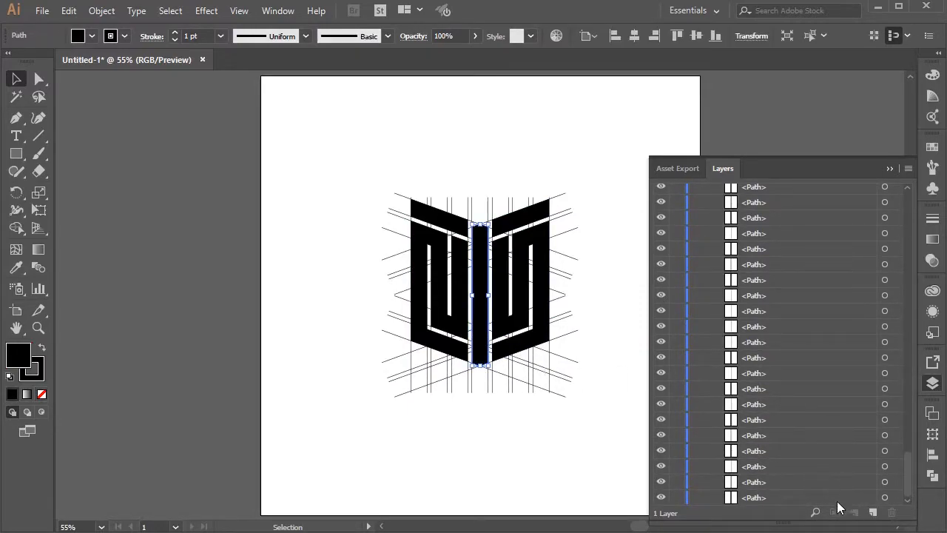
{"action": "left_click", "coordinate": [815, 512]}
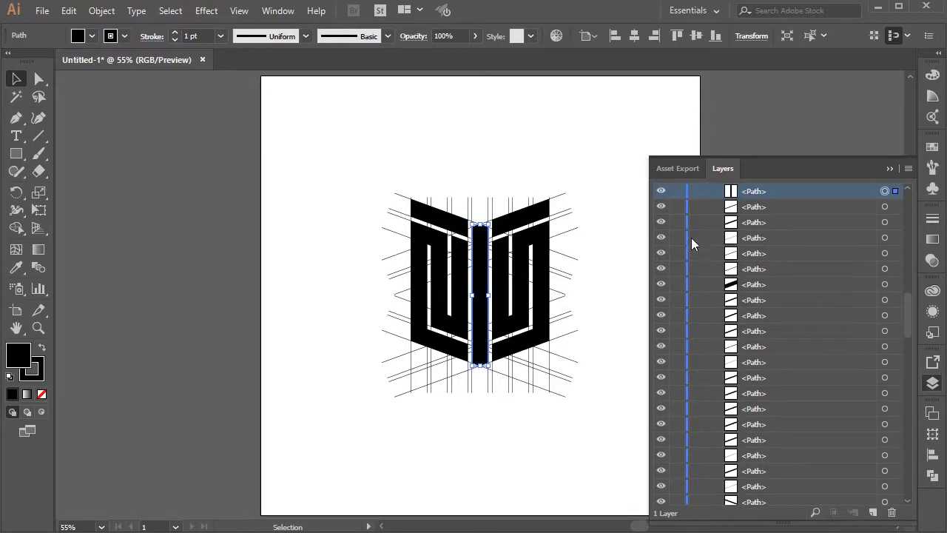
{"action": "left_click", "coordinate": [677, 192]}
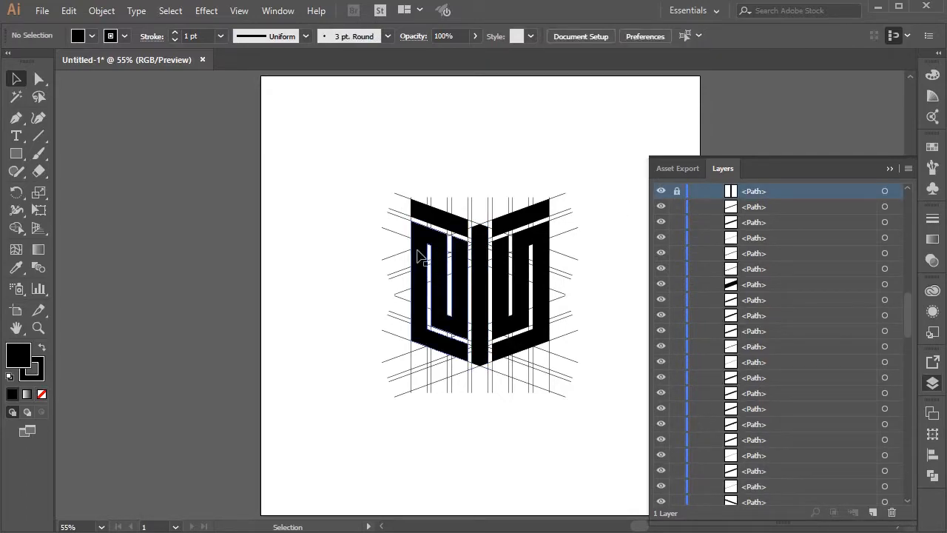
Step: Select the left folded band, locate its path in the layer list and lock it
{"action": "left_click", "coordinate": [418, 251]}
{"action": "left_click", "coordinate": [815, 512]}
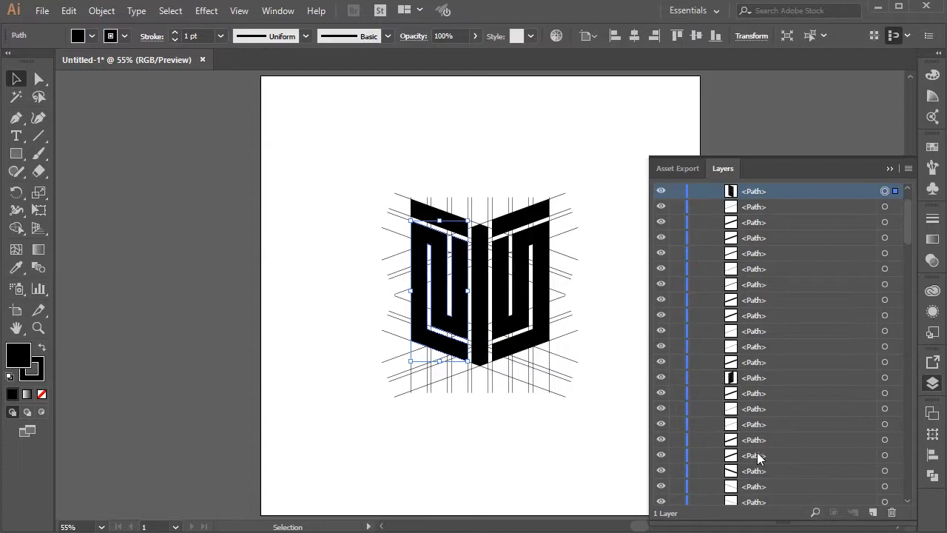
{"action": "left_click", "coordinate": [510, 199]}
Step: Select the slanted bar above the left folded band, locate its path and lock it
{"action": "left_click", "coordinate": [424, 212]}
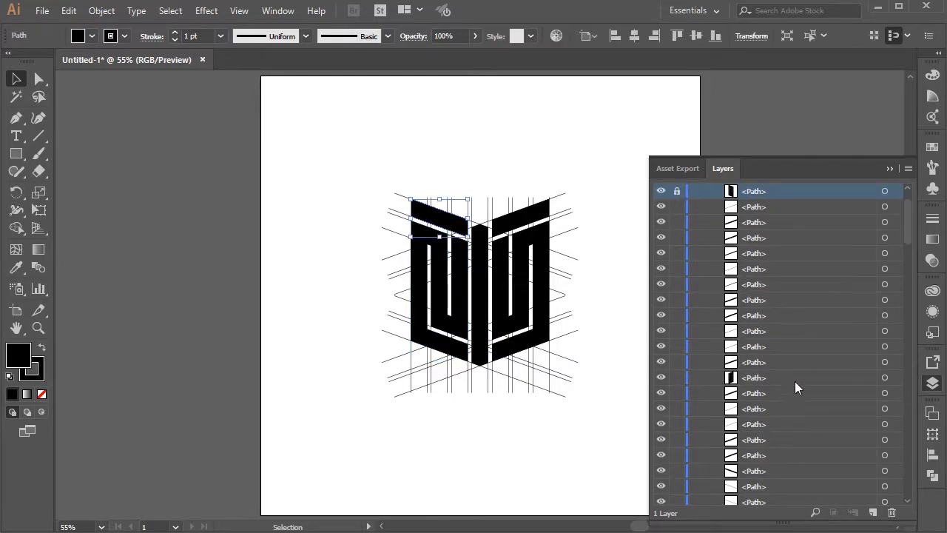
{"action": "left_click", "coordinate": [815, 512]}
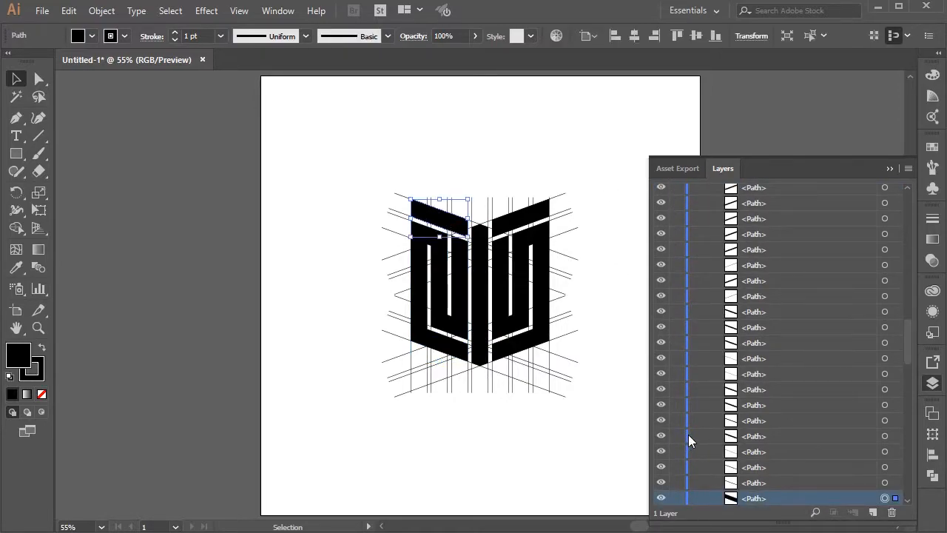
{"action": "left_click", "coordinate": [677, 498]}
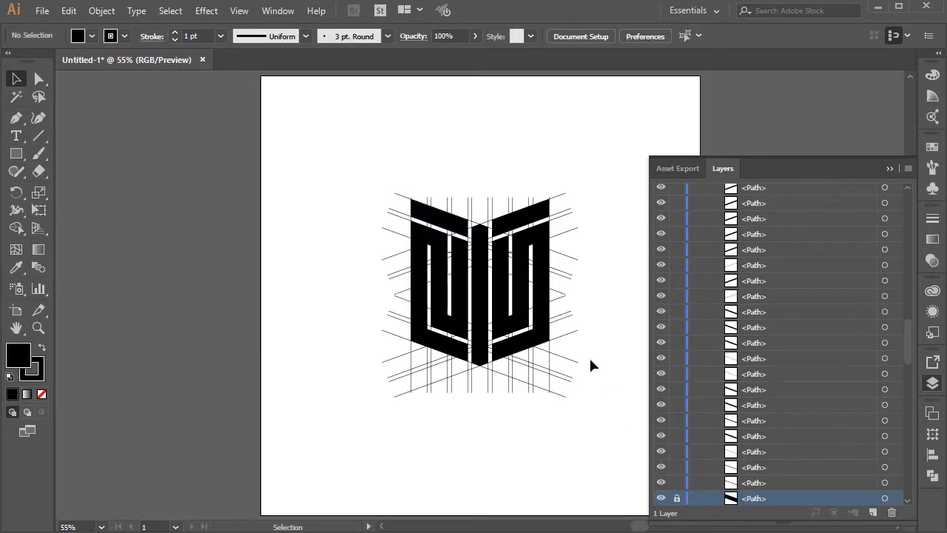
Step: Select the right folded band, locate its path in the layer list and lock it
{"action": "left_click", "coordinate": [503, 321]}
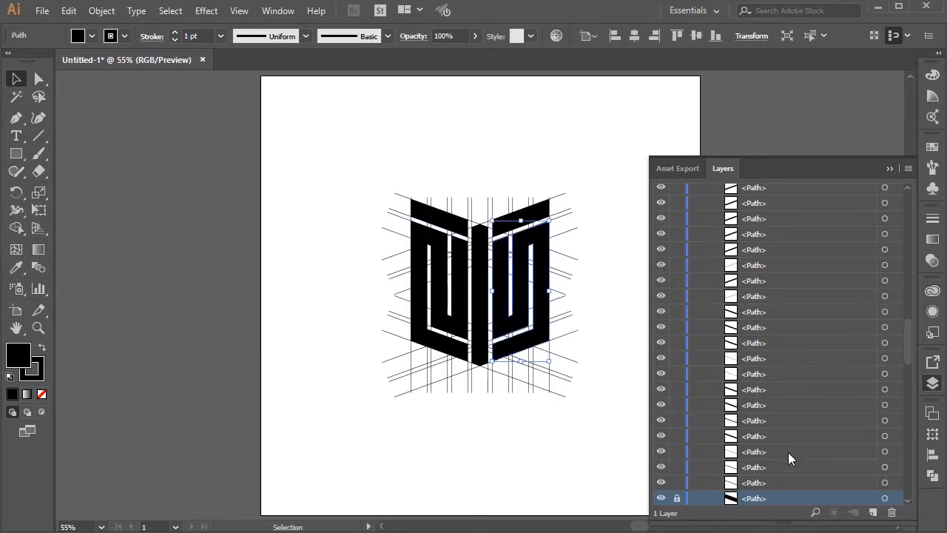
{"action": "left_click", "coordinate": [816, 511]}
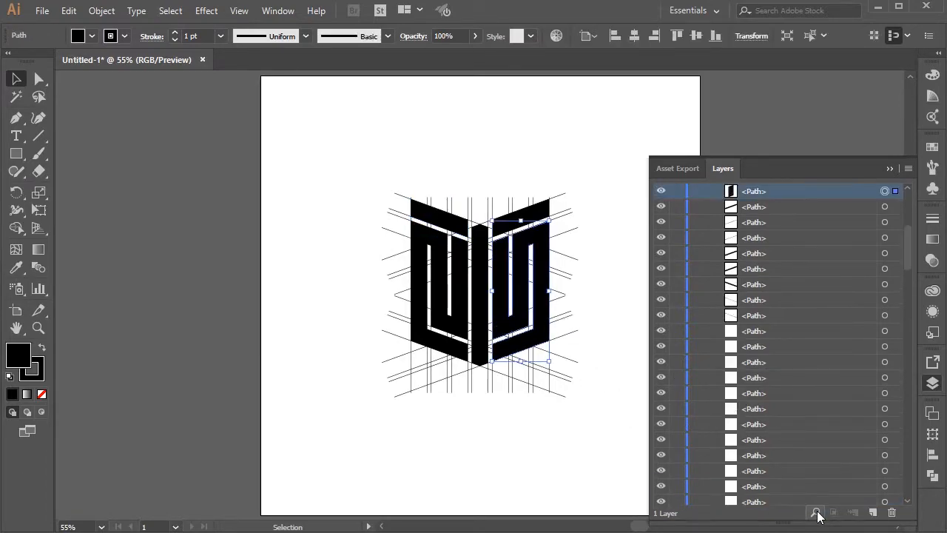
{"action": "left_click", "coordinate": [680, 191]}
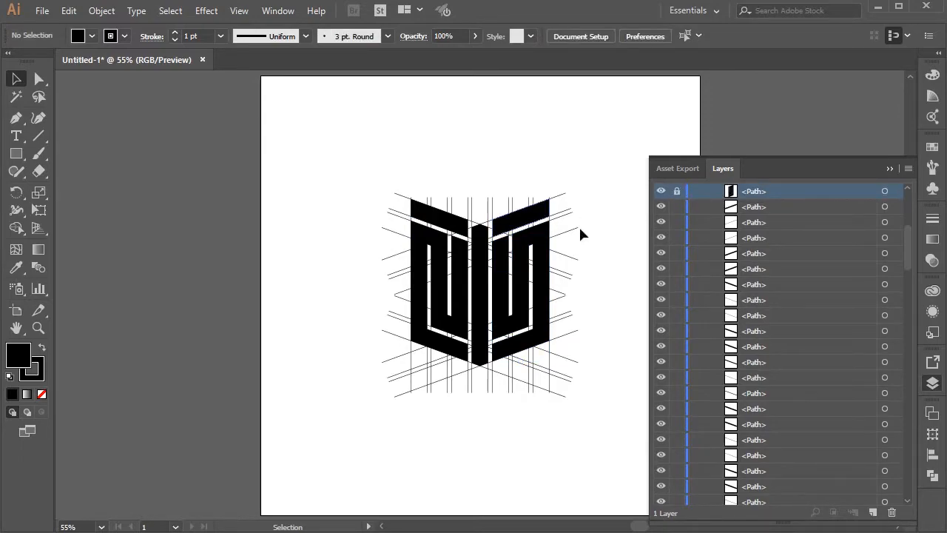
Step: Select the slanted bar above the right folded band, locate its path in the layer list and lock it
{"action": "left_click", "coordinate": [536, 215]}
{"action": "left_click", "coordinate": [816, 512]}
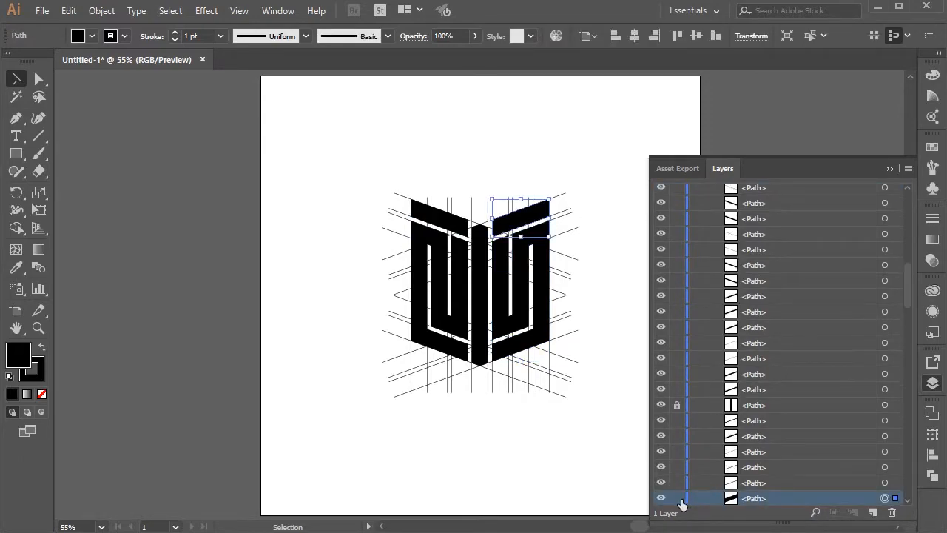
{"action": "left_click", "coordinate": [681, 499]}
{"action": "left_click", "coordinate": [890, 169]}
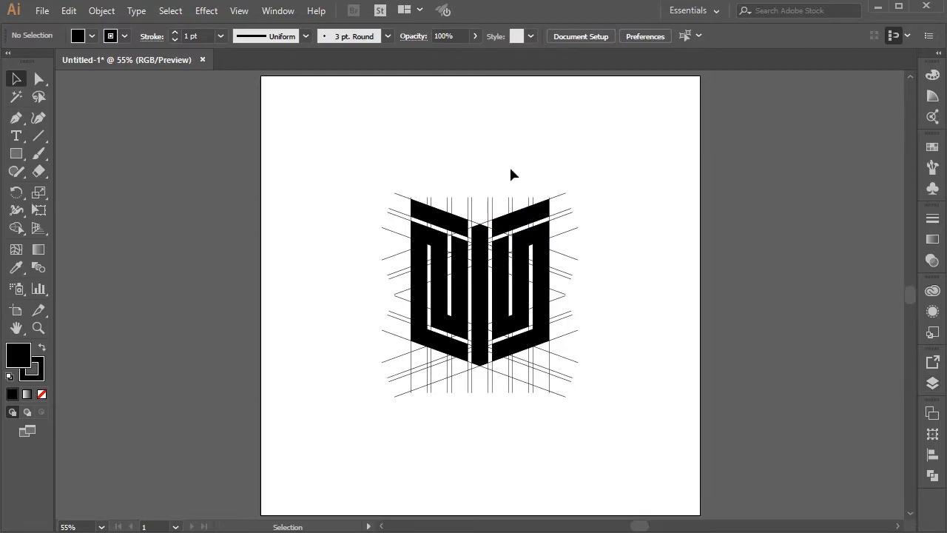
Step: Select all the unlocked construction lines around the logo and group them
{"action": "left_click_drag", "start_coordinate": [328, 153], "coordinate": [639, 440]}
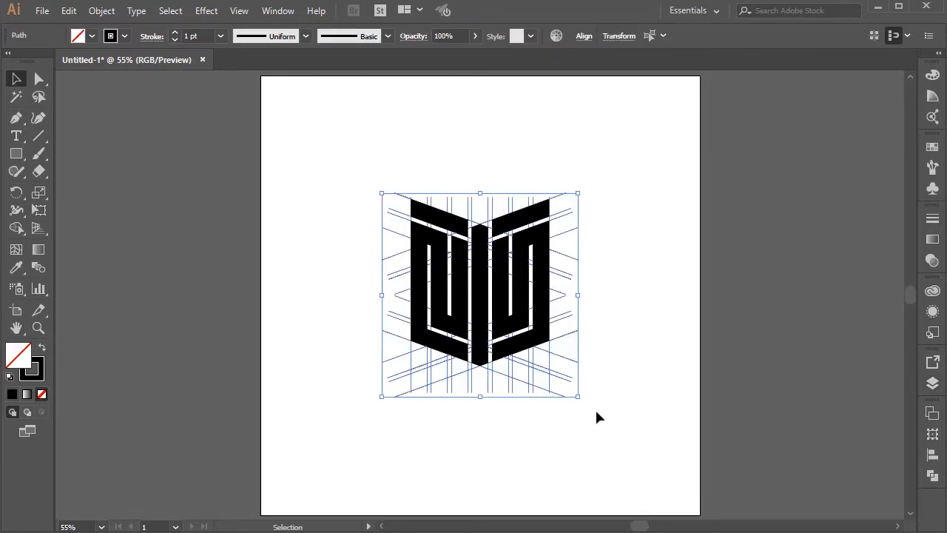
{"action": "right_click", "coordinate": [544, 379]}
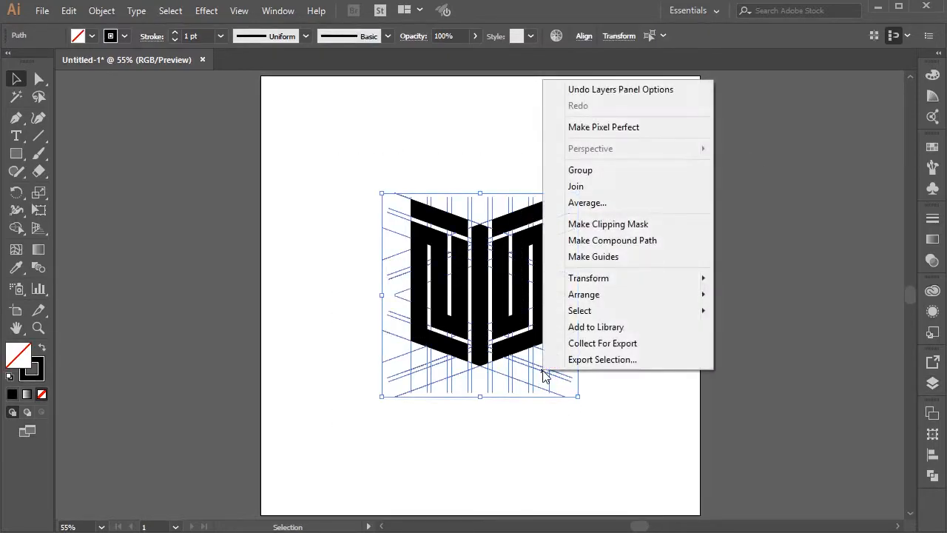
{"action": "left_click", "coordinate": [600, 171]}
Step: Unlock the five logo paths in Layer 1 and move the construction-line group beneath them
{"action": "left_click", "coordinate": [931, 383]}
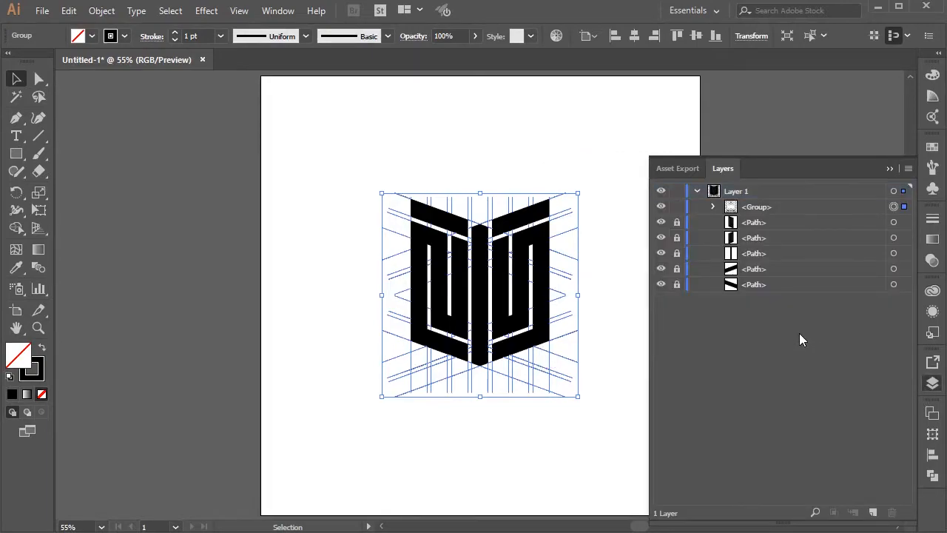
{"action": "left_click_drag", "start_coordinate": [676, 244], "coordinate": [677, 287]}
{"action": "left_click_drag", "start_coordinate": [749, 210], "coordinate": [744, 292]}
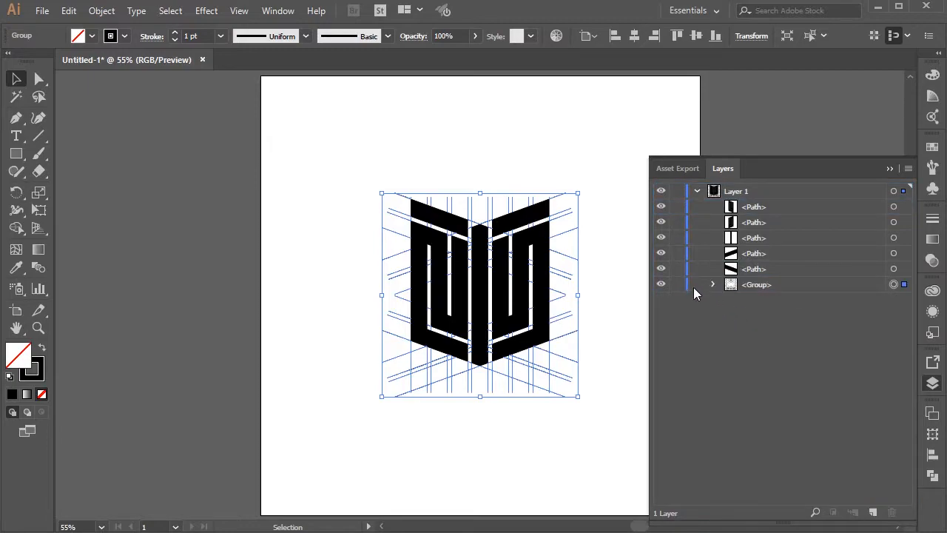
Step: Lock the construction-line group in Layer 1 and hide it
{"action": "left_click", "coordinate": [677, 287]}
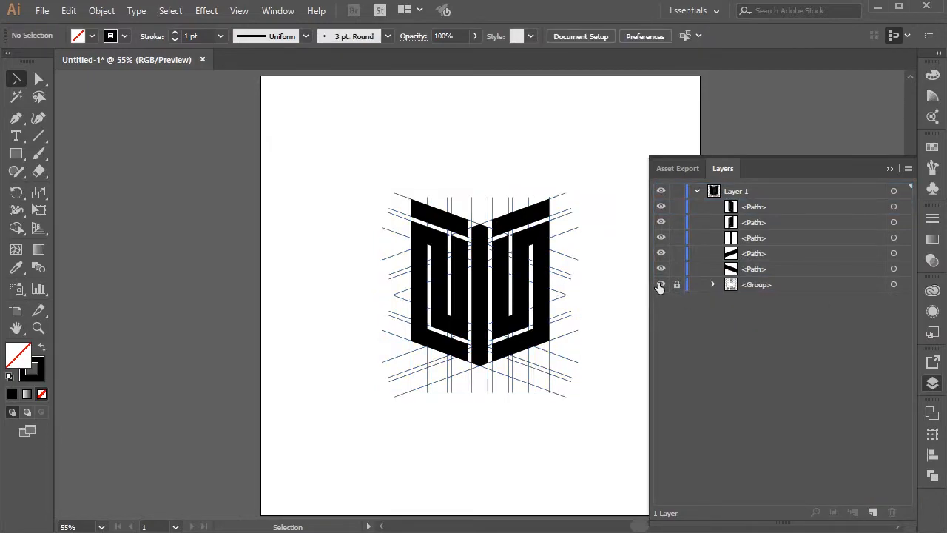
{"action": "left_click", "coordinate": [660, 285]}
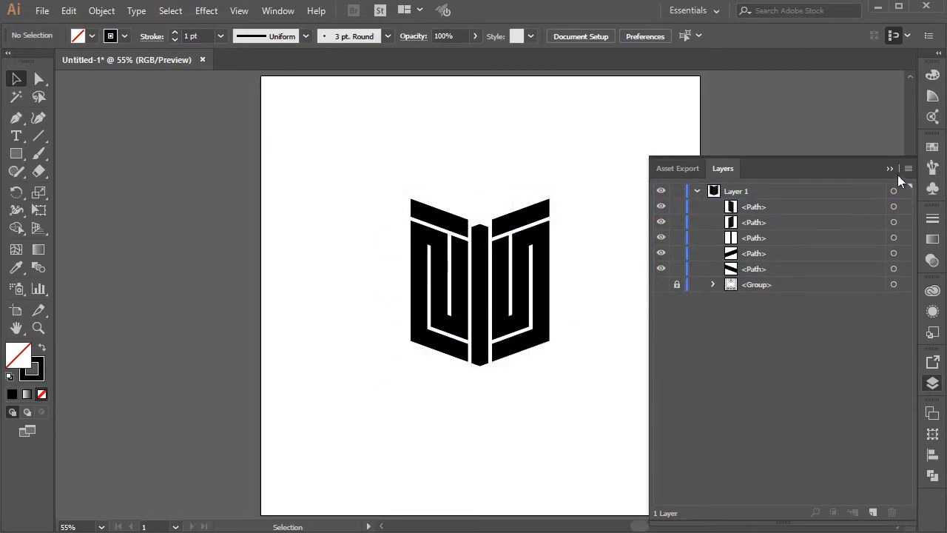
{"action": "left_click", "coordinate": [889, 167]}
Step: Select the left folded band and remove the redundant points on its upper edge with the Delete Anchor Point tool
{"action": "key", "text": "ctrl+1"}
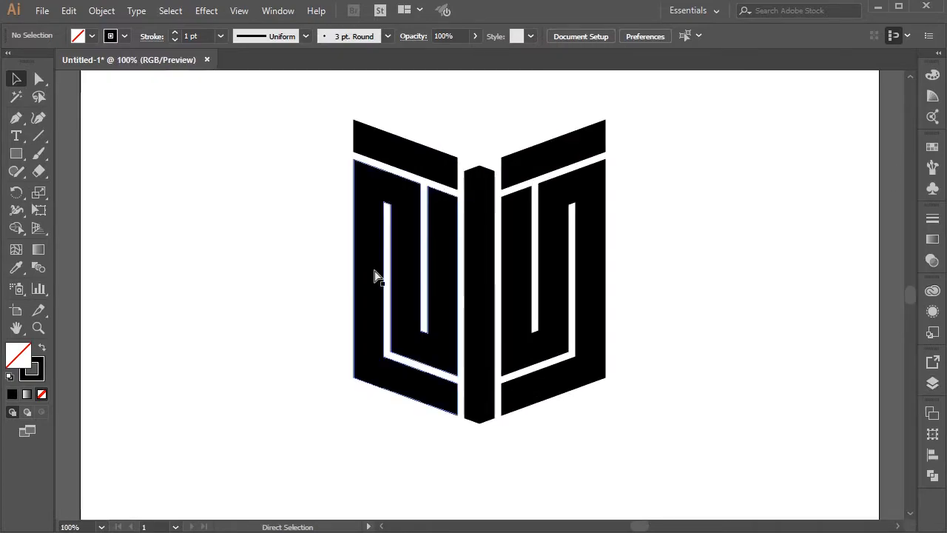
{"action": "key", "text": "ctrl+plus"}
{"action": "left_click", "coordinate": [39, 79]}
{"action": "scroll", "coordinate": [222, 170], "scroll_direction": "up", "scroll_amount": 1}
{"action": "left_click", "coordinate": [309, 176]}
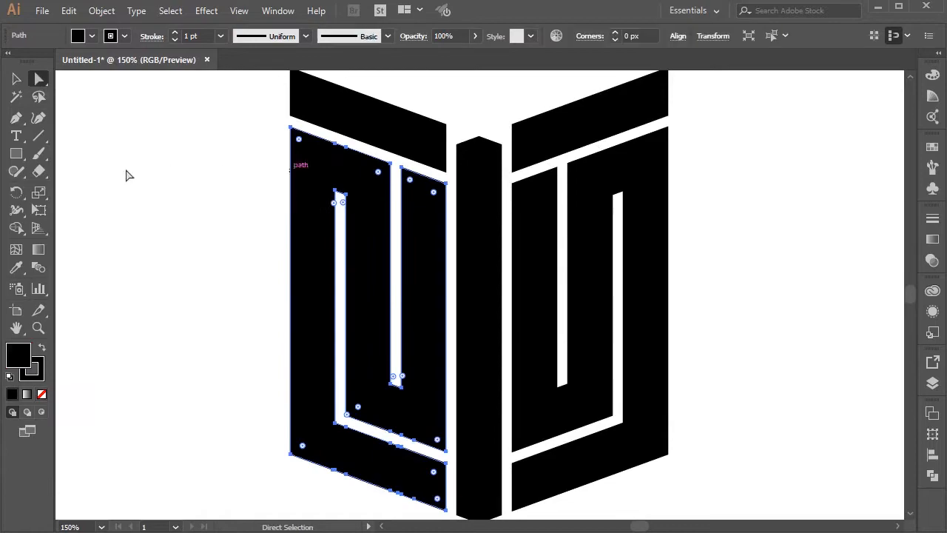
{"action": "left_click", "coordinate": [16, 118]}
{"action": "left_click", "coordinate": [71, 153]}
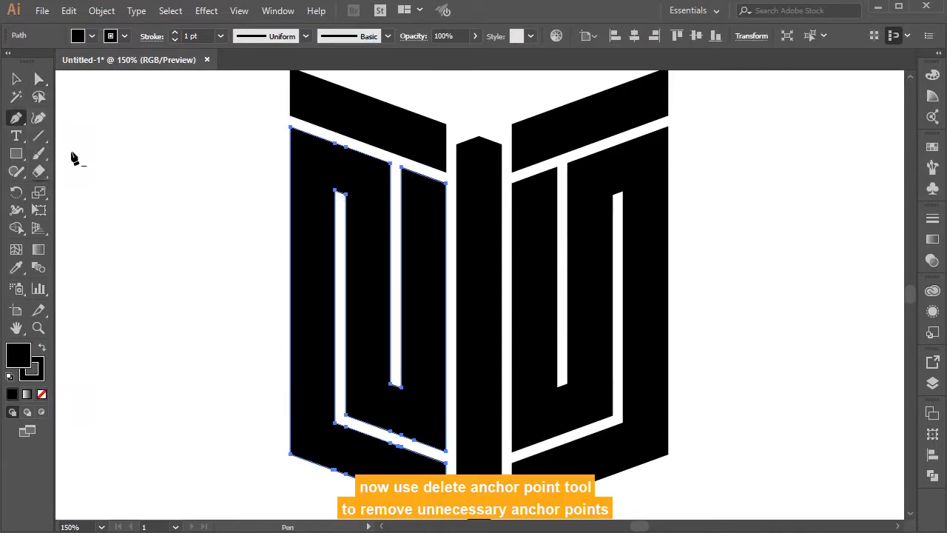
{"action": "left_click", "coordinate": [335, 146]}
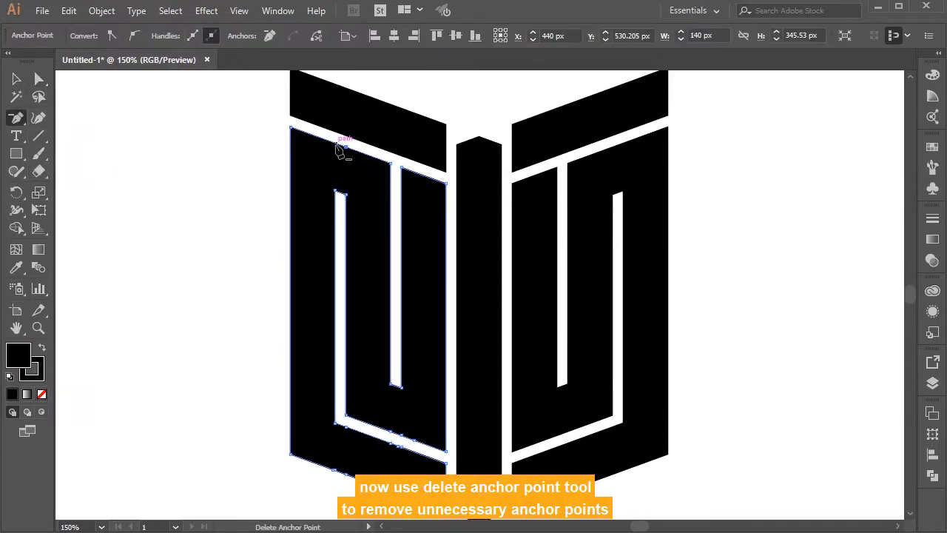
{"action": "left_click", "coordinate": [346, 147]}
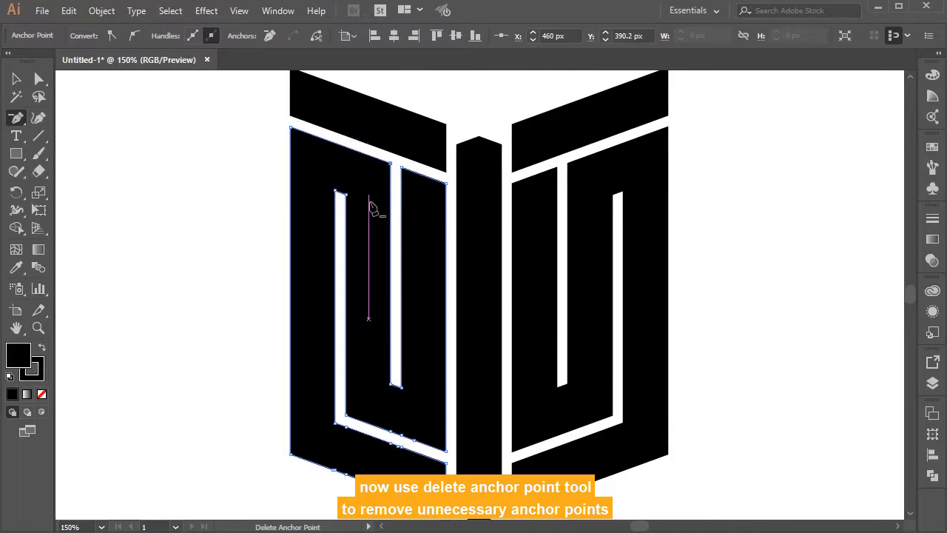
Step: Delete the redundant anchor points along both edges of the left folded band's slanted lower channel
{"action": "left_click", "coordinate": [390, 432]}
{"action": "left_click", "coordinate": [401, 435]}
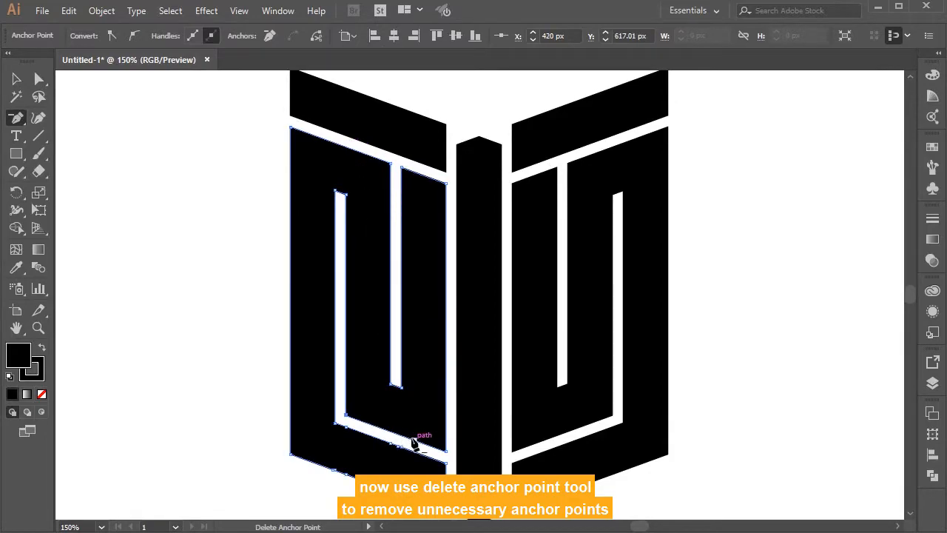
{"action": "left_click", "coordinate": [414, 439]}
{"action": "left_click", "coordinate": [401, 446]}
{"action": "left_click", "coordinate": [400, 447]}
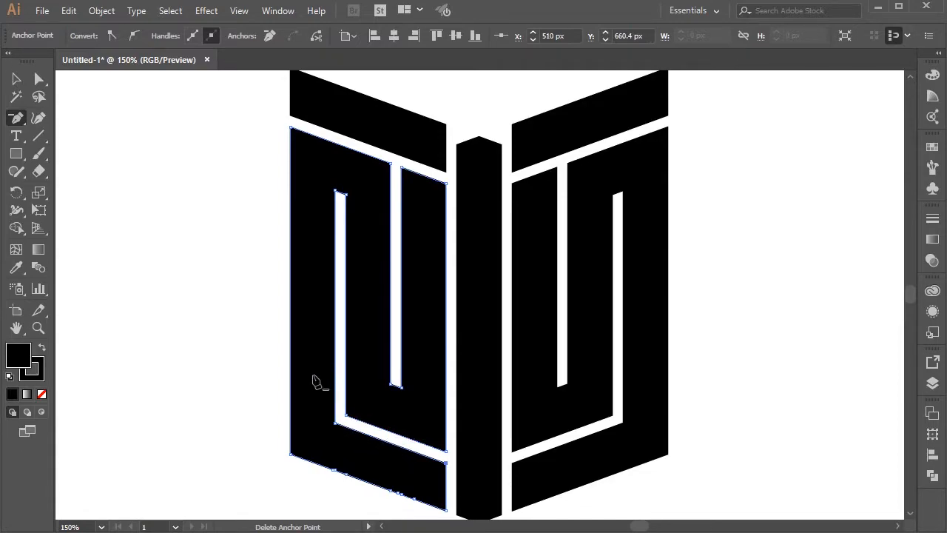
Step: Delete the redundant anchor points along the left folded band's slanted bottom edge
{"action": "scroll", "coordinate": [321, 400], "scroll_direction": "down", "scroll_amount": 2}
{"action": "left_click", "coordinate": [335, 418]}
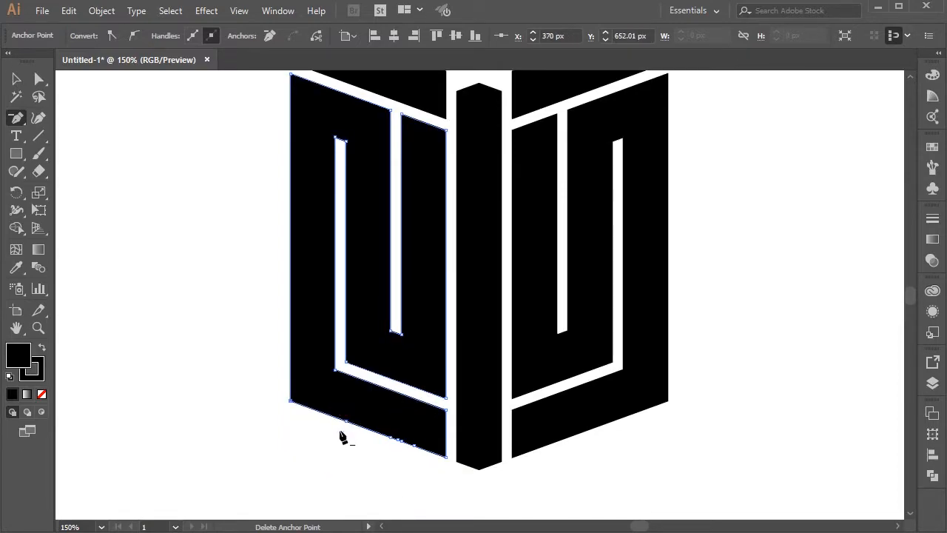
{"action": "left_click", "coordinate": [390, 438]}
{"action": "left_click", "coordinate": [412, 445]}
Step: Select the slanted bar above the left folded band and delete the redundant anchor points on its upper and lower edges
{"action": "scroll", "coordinate": [486, 340], "scroll_direction": "up", "scroll_amount": 3}
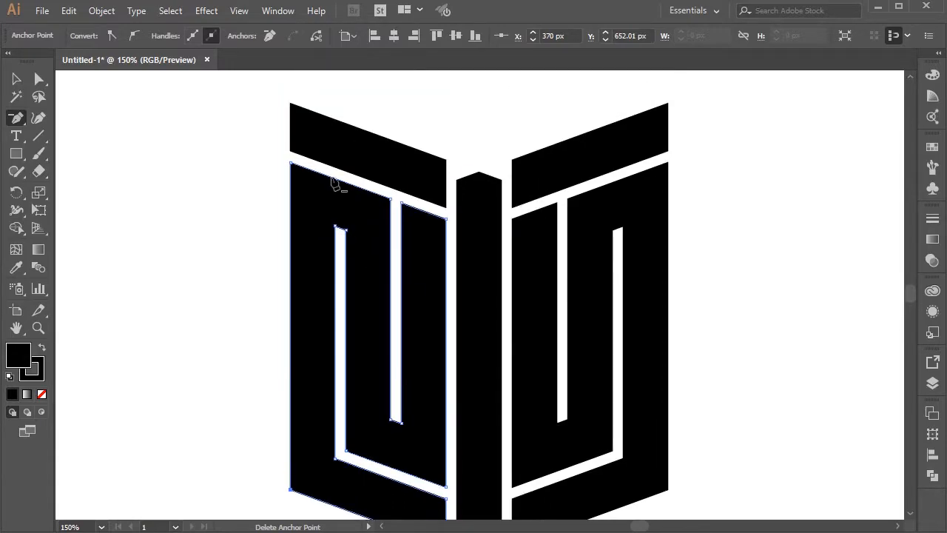
{"action": "key", "text": "a"}
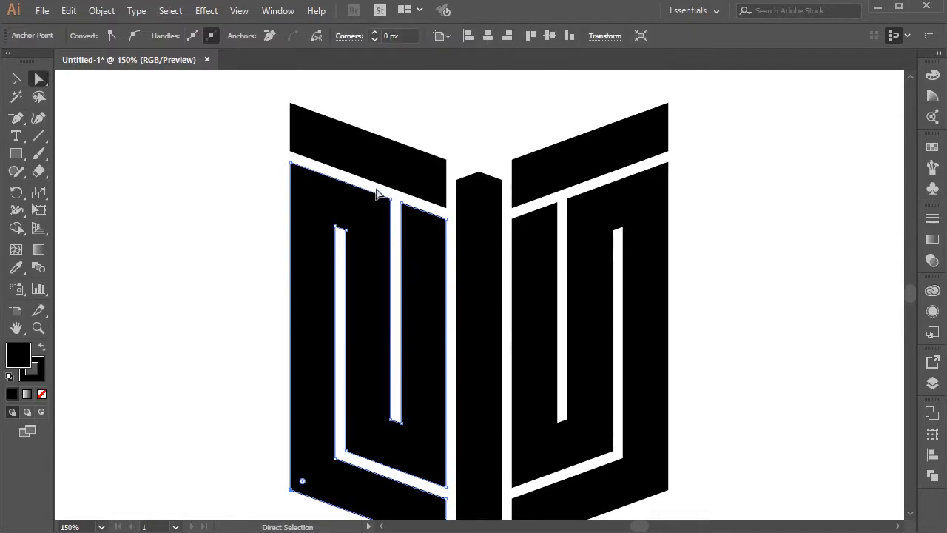
{"action": "left_click", "coordinate": [414, 166]}
{"action": "left_click", "coordinate": [16, 117]}
{"action": "left_click", "coordinate": [336, 121]}
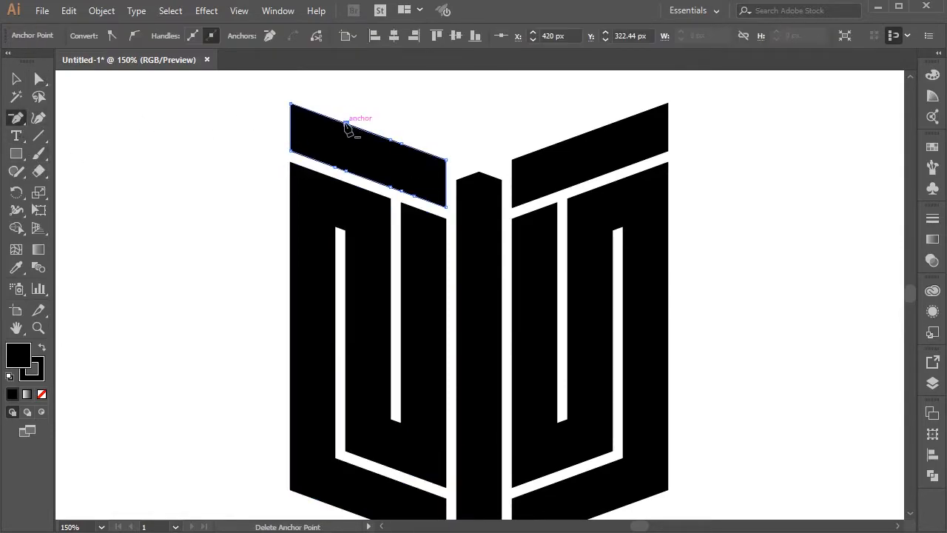
{"action": "left_click", "coordinate": [390, 140]}
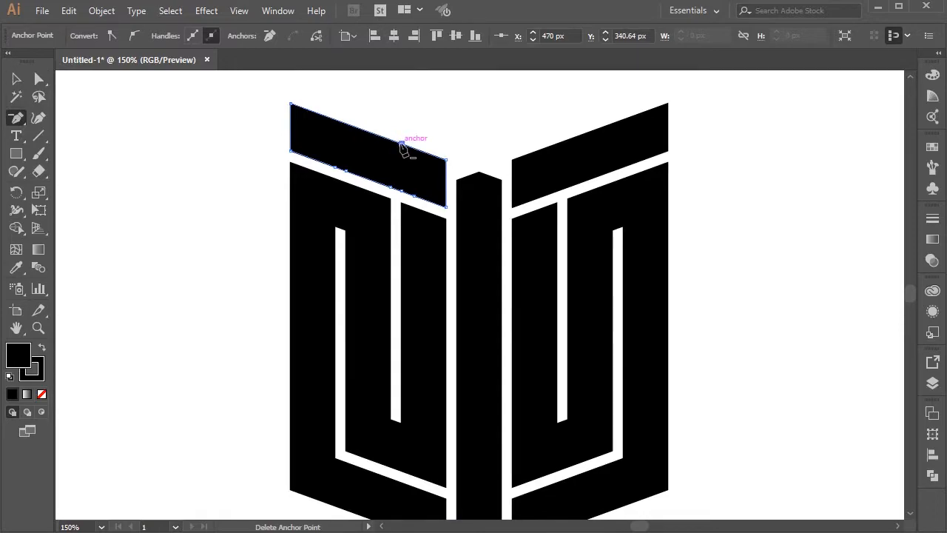
{"action": "left_click", "coordinate": [392, 187]}
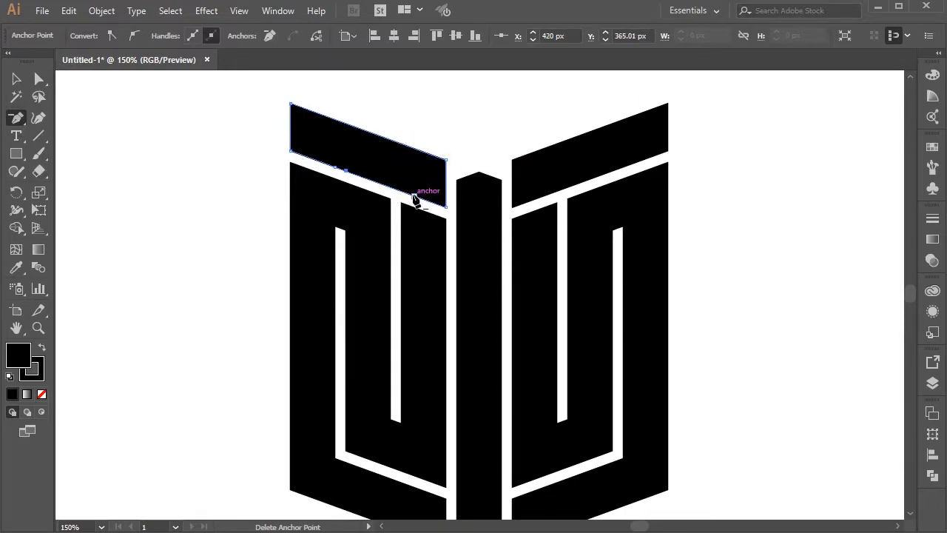
Step: Check the central bar's anchor points, and delete the redundant ones on both long edges of the slanted bar above the right folded band
{"action": "key", "text": "a"}
{"action": "left_click", "coordinate": [480, 236]}
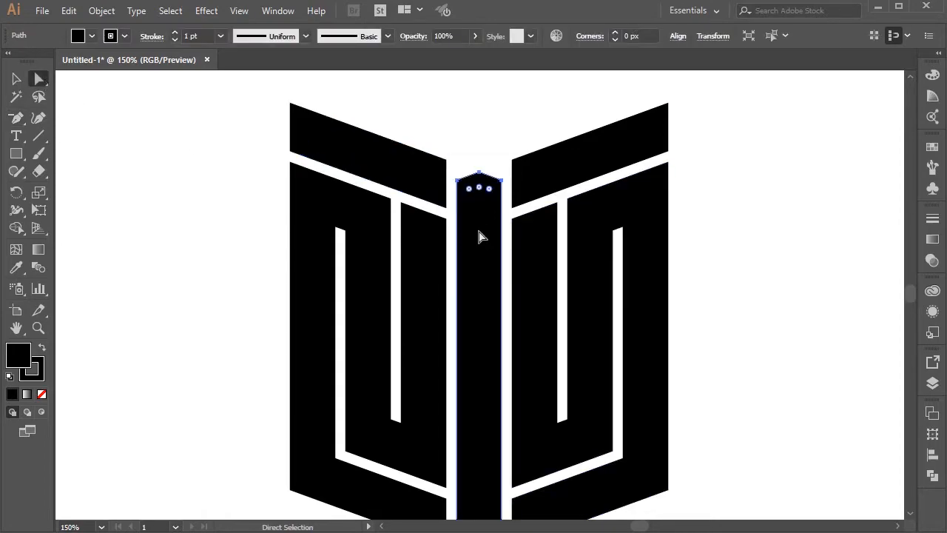
{"action": "scroll", "coordinate": [481, 236], "scroll_direction": "down", "scroll_amount": 3}
{"action": "scroll", "coordinate": [481, 237], "scroll_direction": "up", "scroll_amount": 3}
{"action": "left_click", "coordinate": [553, 164]}
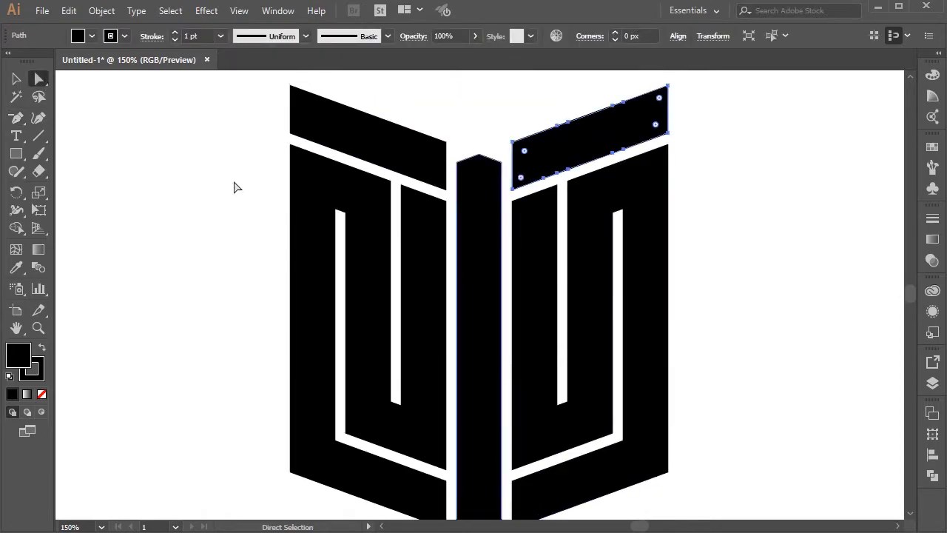
{"action": "left_click", "coordinate": [17, 118]}
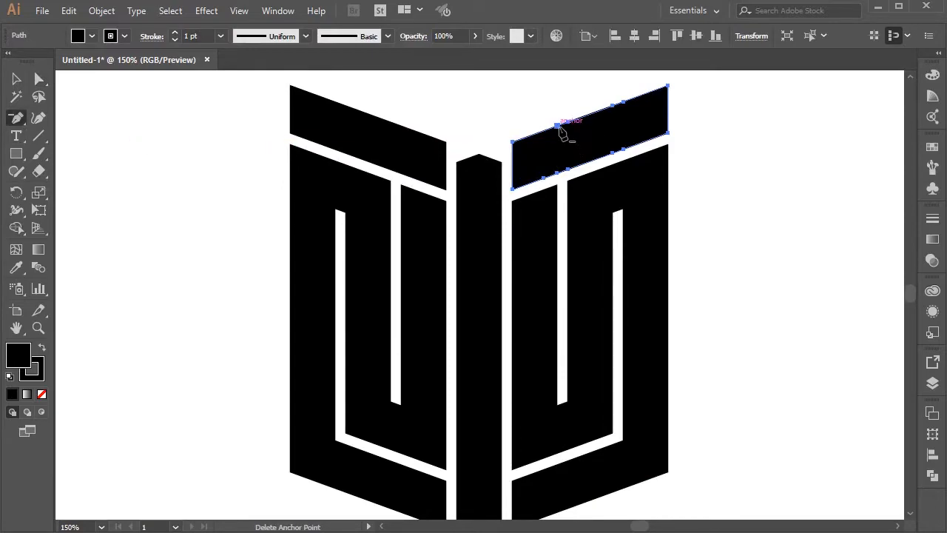
{"action": "left_click", "coordinate": [568, 121]}
{"action": "left_click", "coordinate": [612, 106]}
{"action": "left_click", "coordinate": [624, 102]}
{"action": "left_click", "coordinate": [624, 151]}
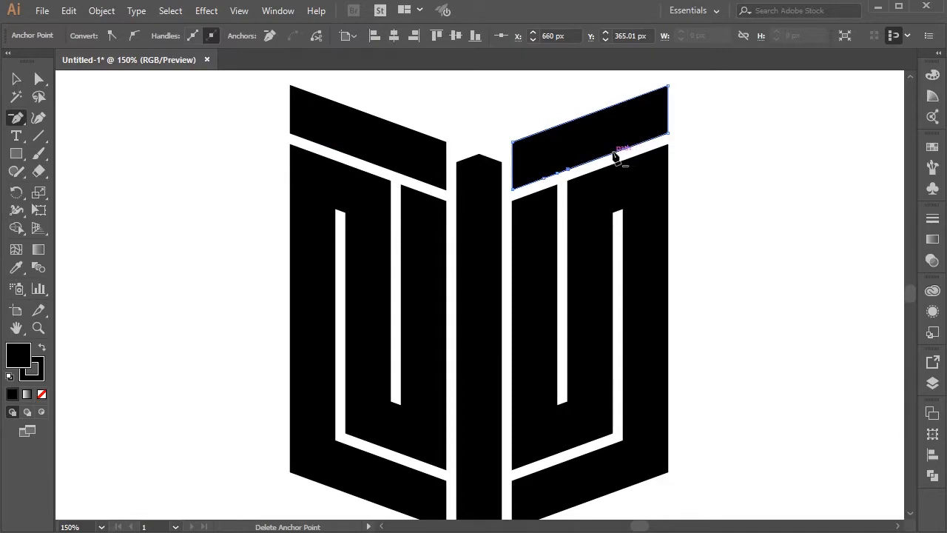
{"action": "left_click", "coordinate": [545, 177]}
Step: Select the right folded band and delete redundant anchor points along its upper edge, slanted lower channel and bottom edge
{"action": "scroll", "coordinate": [531, 281], "scroll_direction": "down", "scroll_amount": 3}
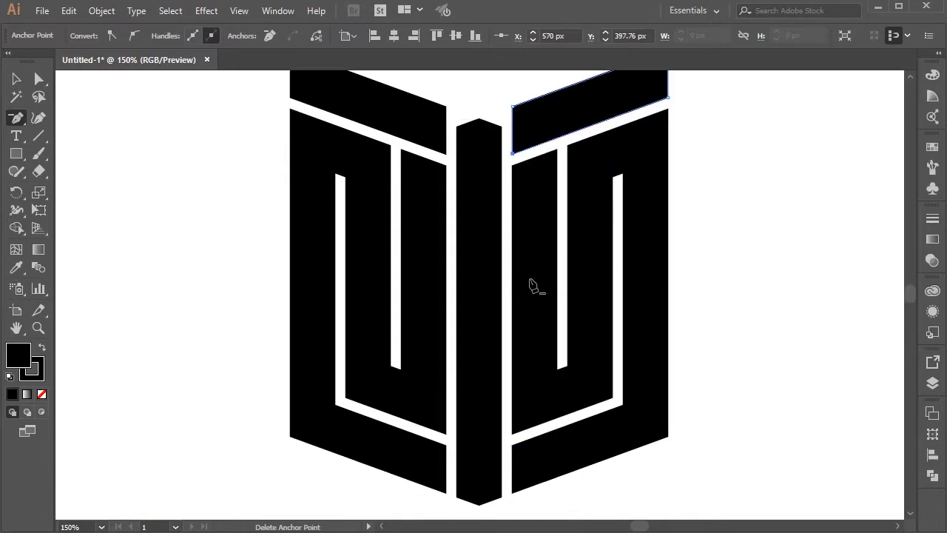
{"action": "left_click", "coordinate": [39, 78]}
{"action": "left_click", "coordinate": [530, 243]}
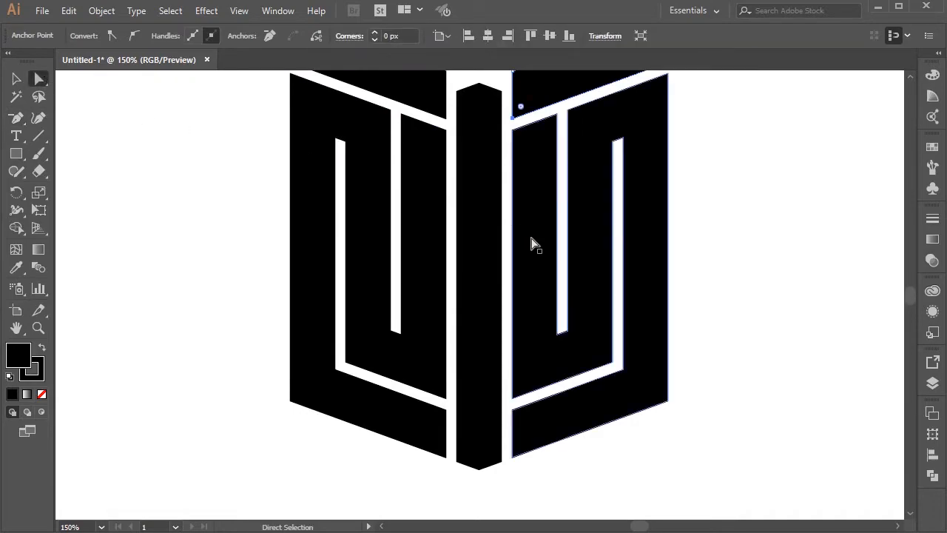
{"action": "left_click", "coordinate": [16, 119]}
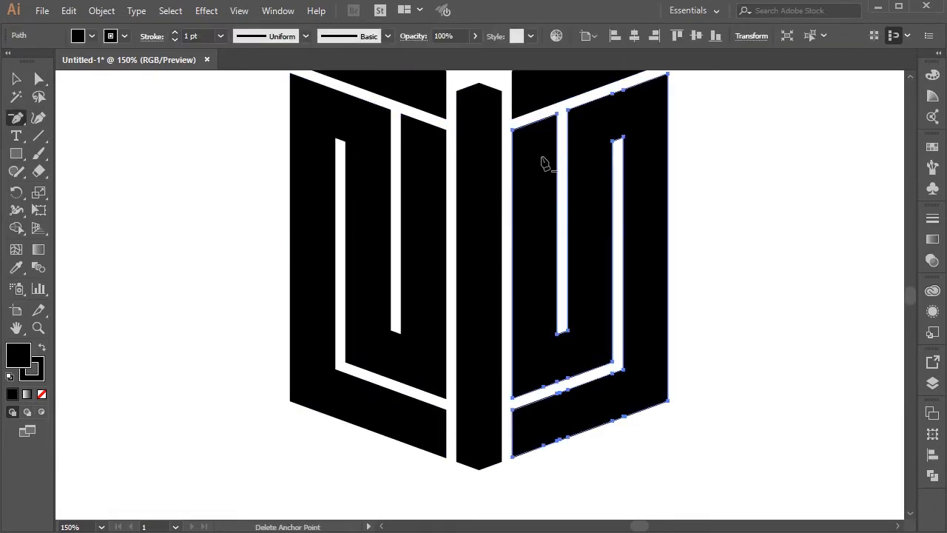
{"action": "left_click", "coordinate": [613, 94]}
{"action": "left_click", "coordinate": [624, 90]}
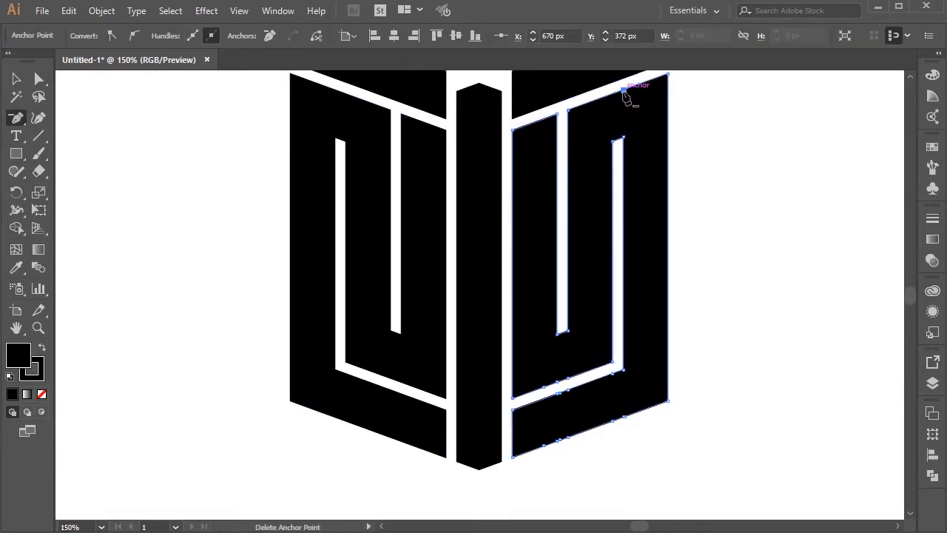
{"action": "left_click", "coordinate": [557, 382]}
{"action": "left_click", "coordinate": [545, 386]}
{"action": "left_click", "coordinate": [612, 371]}
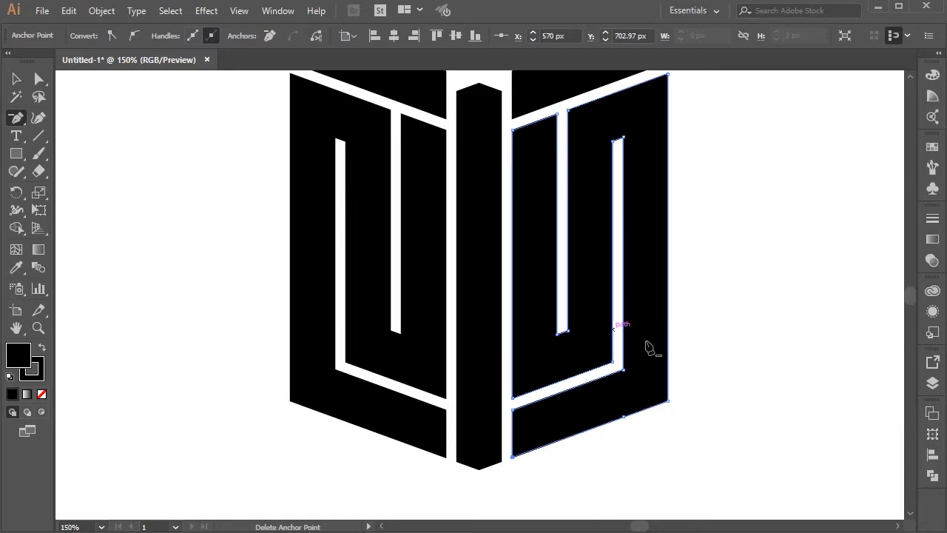
Step: Select all five logo shapes, fit the artboard in view and switch to the Selection tool
{"action": "scroll", "coordinate": [656, 362], "scroll_direction": "up", "scroll_amount": 2}
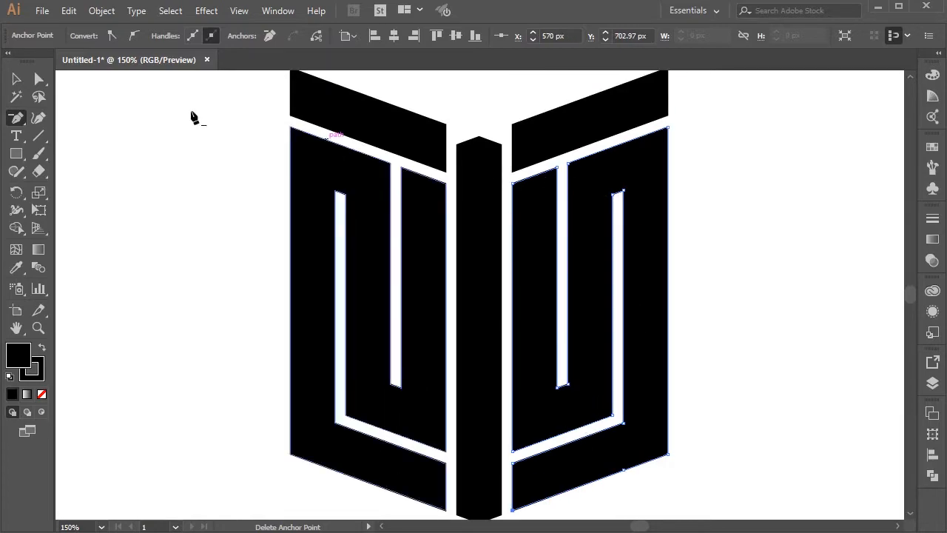
{"action": "left_click", "coordinate": [39, 78]}
{"action": "left_click_drag", "start_coordinate": [194, 114], "coordinate": [758, 488]}
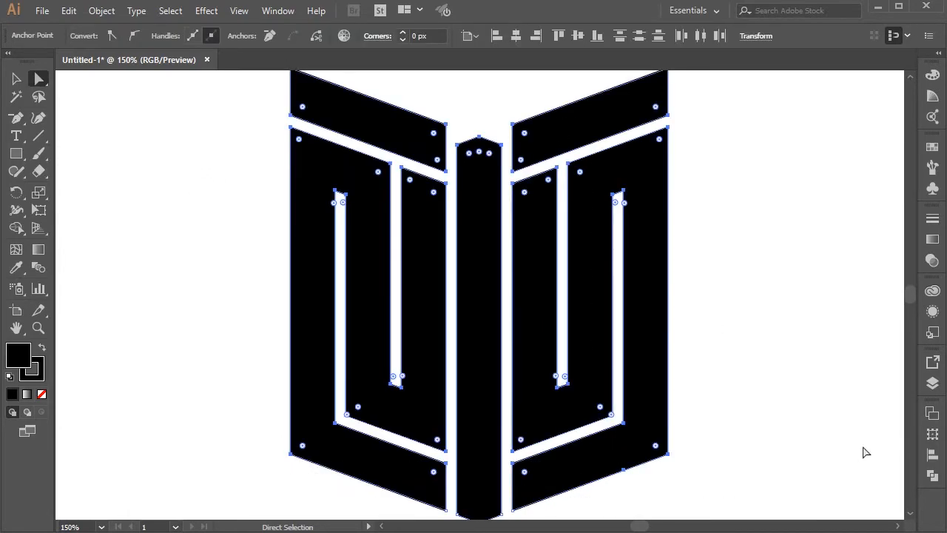
{"action": "scroll", "coordinate": [865, 452], "scroll_direction": "down", "scroll_amount": 1}
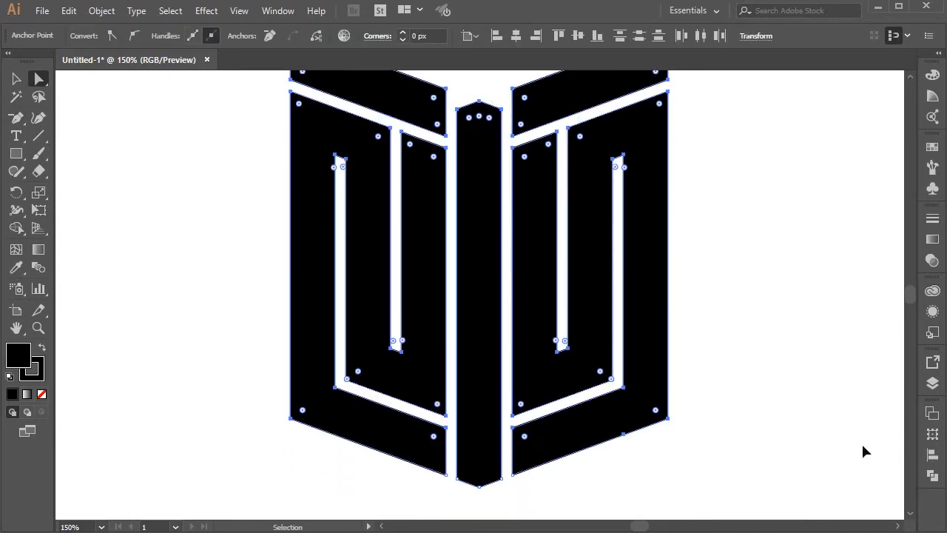
{"action": "key", "text": "ctrl+0"}
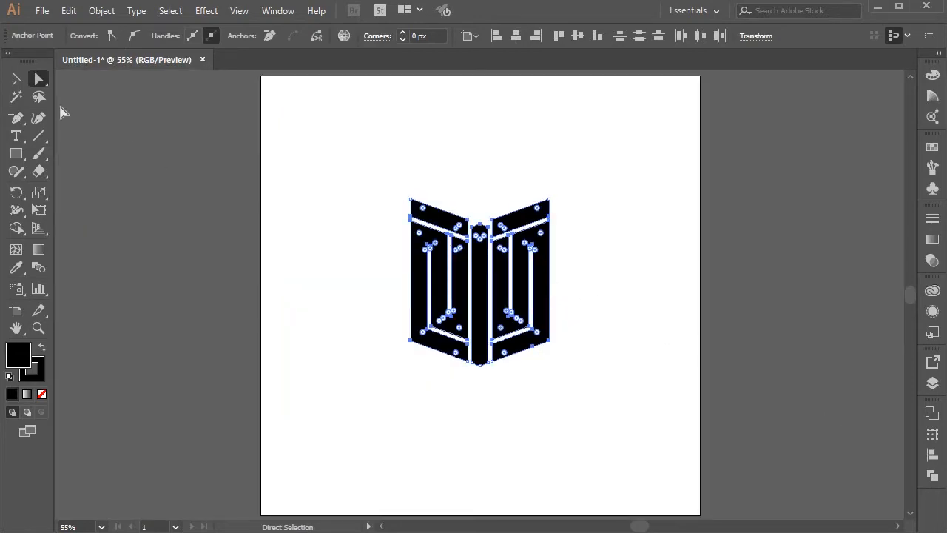
{"action": "left_click", "coordinate": [17, 78]}
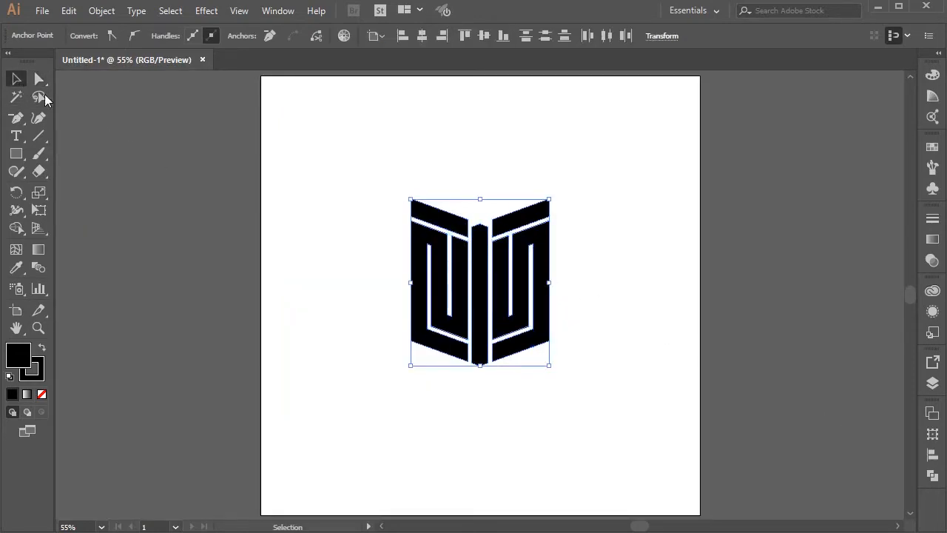
Step: Remove the stroke from the selected logo shapes, keeping their black fill, and deselect them
{"action": "left_click", "coordinate": [38, 374]}
{"action": "left_click", "coordinate": [43, 395]}
{"action": "left_click", "coordinate": [16, 353]}
{"action": "left_click", "coordinate": [327, 185]}
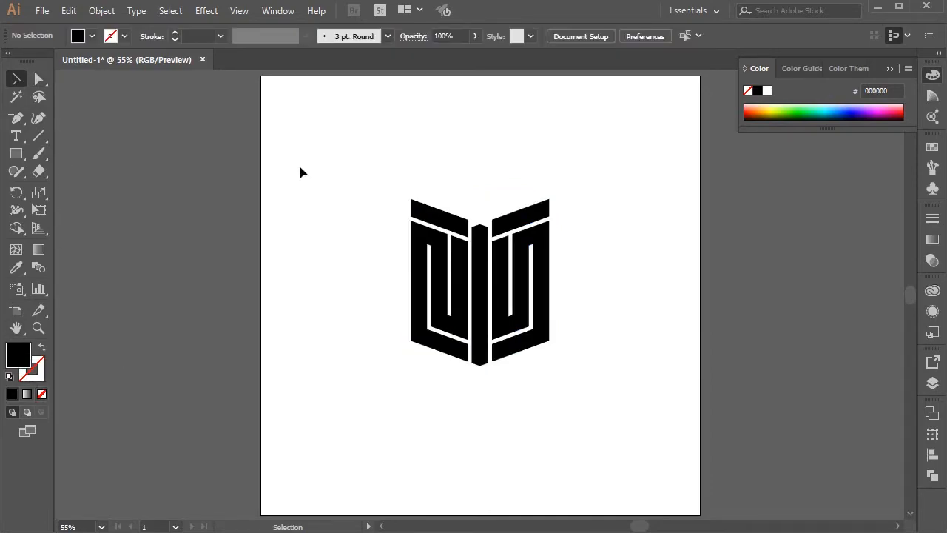
Step: Create a 1080 × 1080 px rectangle with the Rectangle tool
{"action": "left_click", "coordinate": [16, 153]}
{"action": "left_click", "coordinate": [451, 145]}
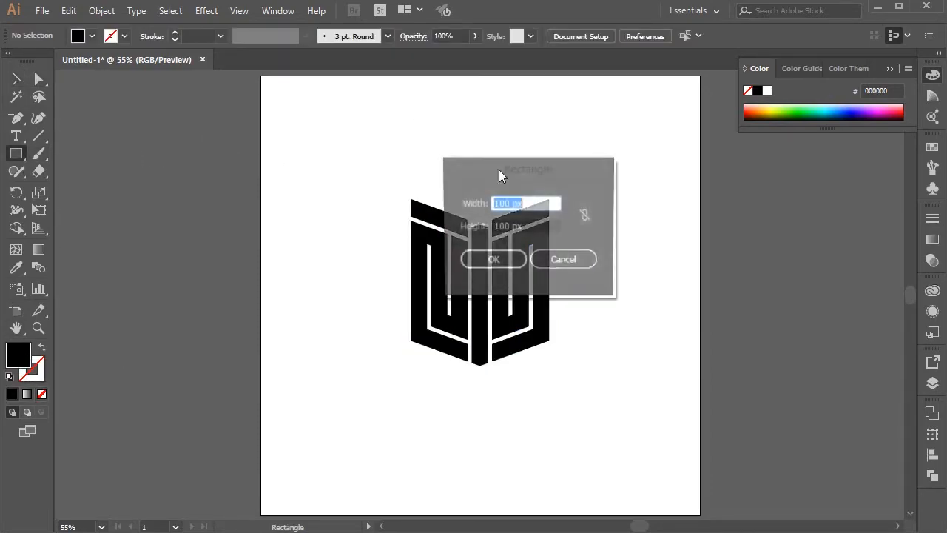
{"action": "type", "text": "8"}
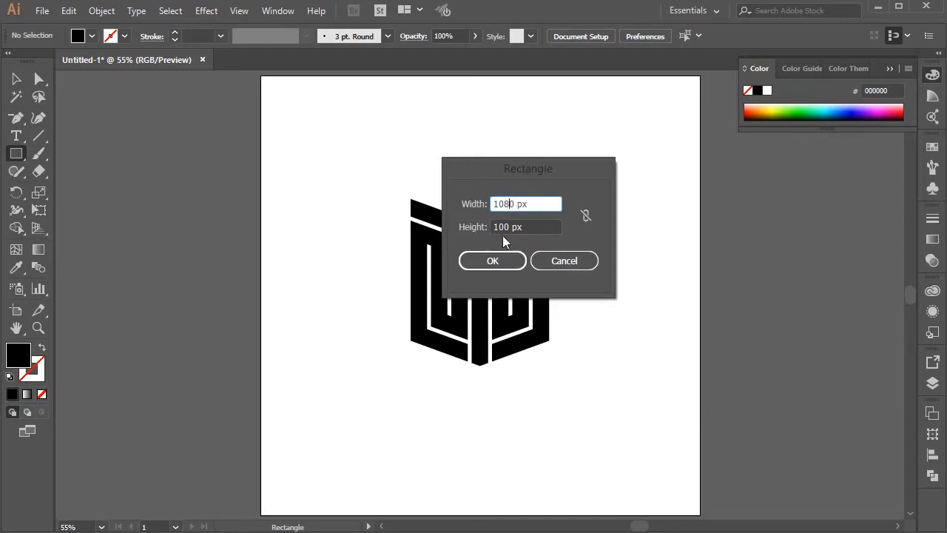
{"action": "left_click", "coordinate": [502, 227]}
{"action": "type", "text": "8"}
{"action": "left_click", "coordinate": [507, 260]}
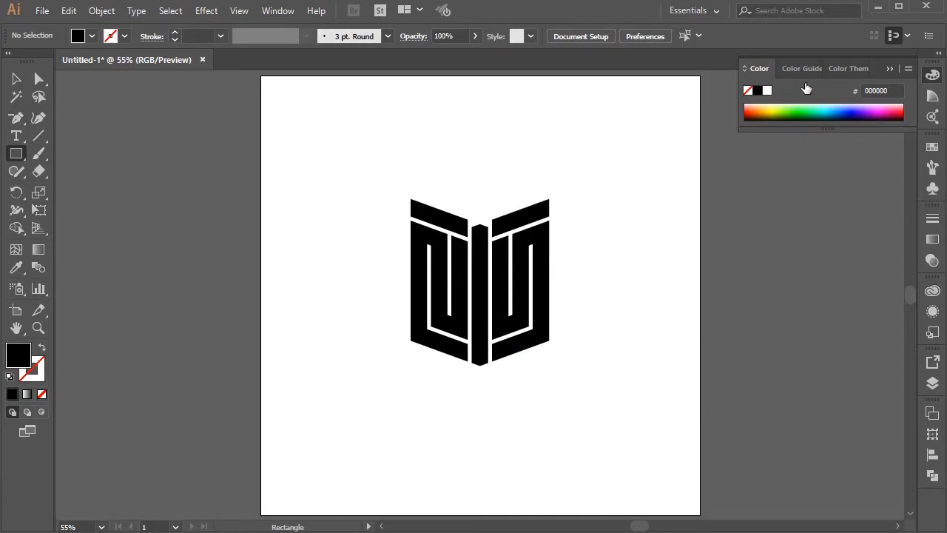
Step: Center the new square horizontally and vertically on the artboard so it covers it completely
{"action": "left_click", "coordinate": [889, 68]}
{"action": "left_click", "coordinate": [17, 79]}
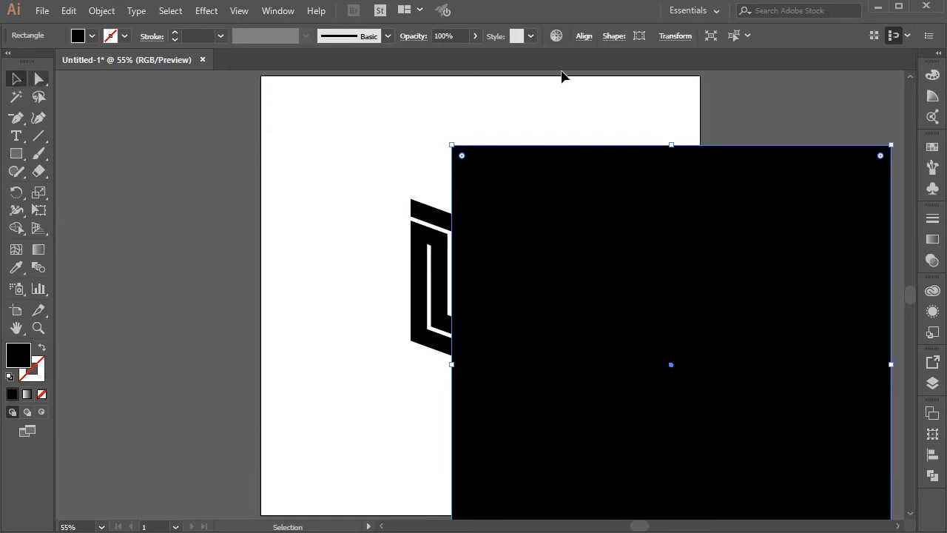
{"action": "left_click", "coordinate": [585, 41]}
{"action": "left_click", "coordinate": [469, 76]}
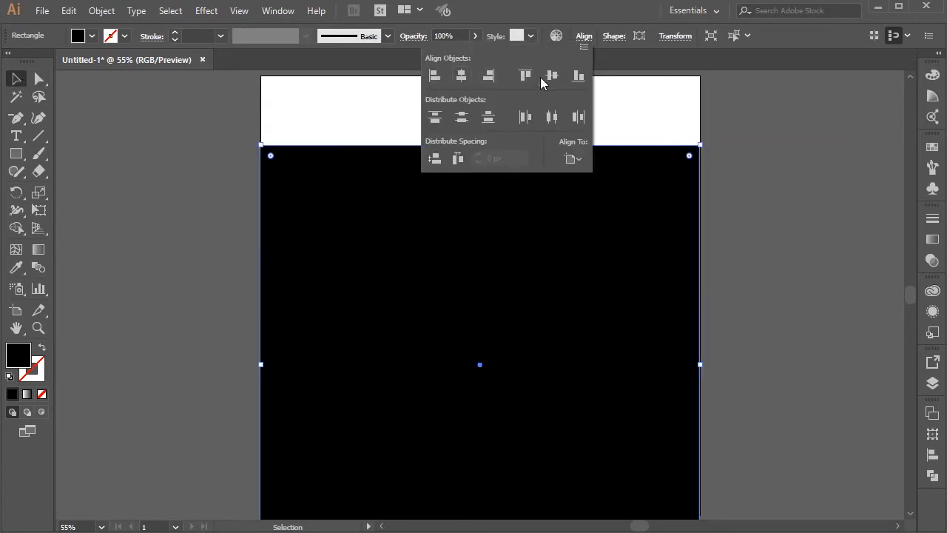
{"action": "left_click", "coordinate": [545, 76]}
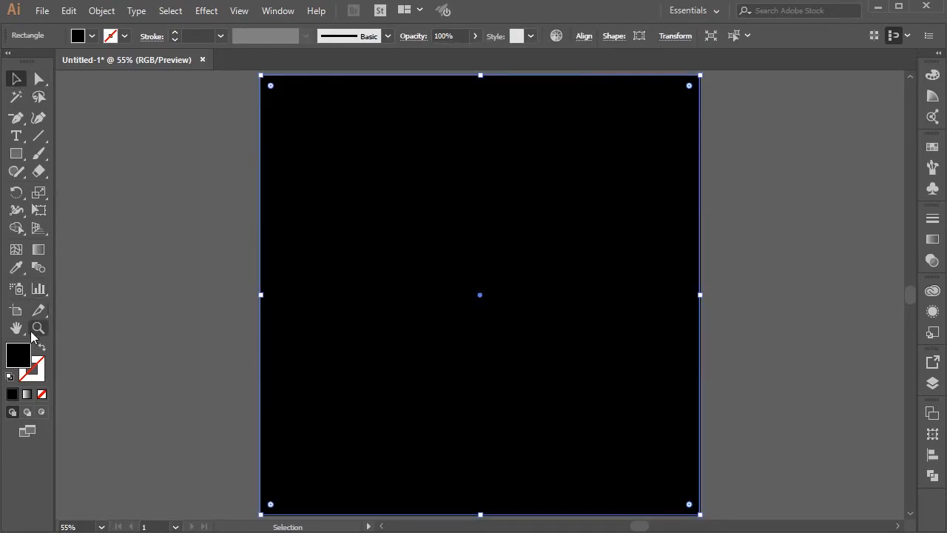
Step: Fill the square with a bright yellow-green of about 72° hue and send it behind the logo shapes
{"action": "double_click", "coordinate": [23, 353]}
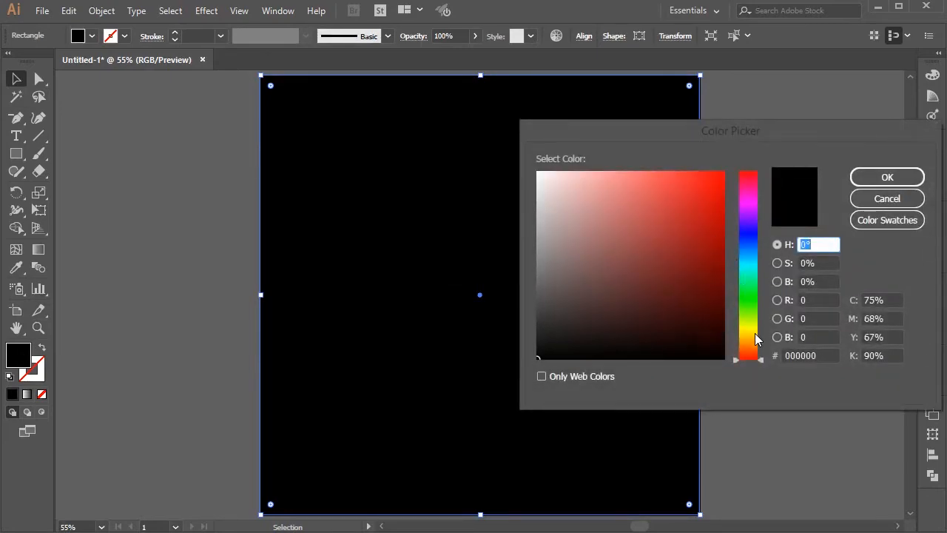
{"action": "left_click", "coordinate": [751, 338]}
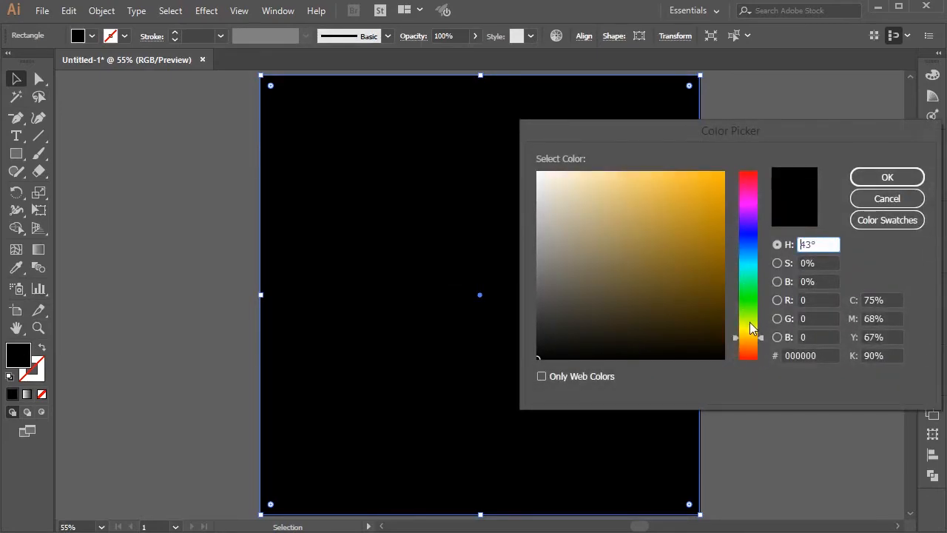
{"action": "left_click", "coordinate": [750, 323]}
{"action": "left_click_drag", "start_coordinate": [717, 195], "coordinate": [708, 177]}
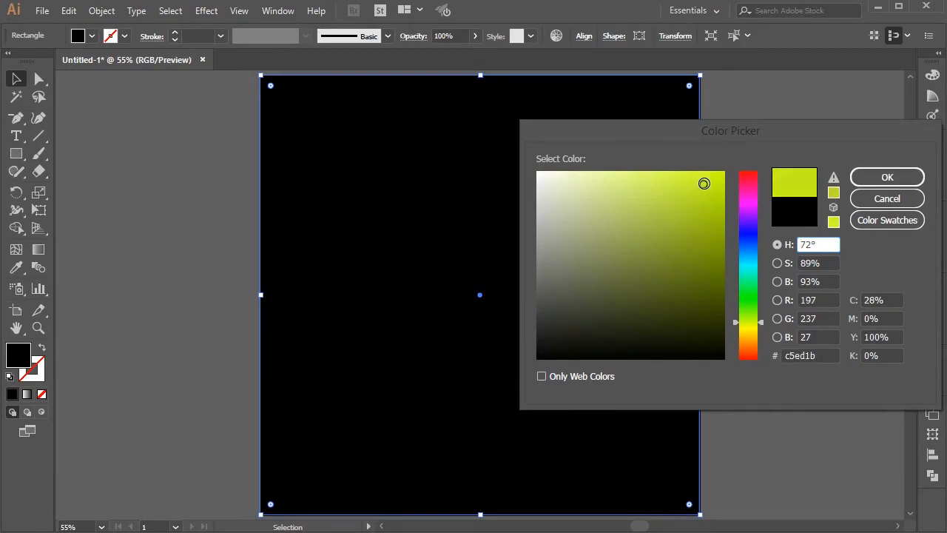
{"action": "left_click_drag", "start_coordinate": [703, 182], "coordinate": [695, 182]}
{"action": "left_click", "coordinate": [862, 176]}
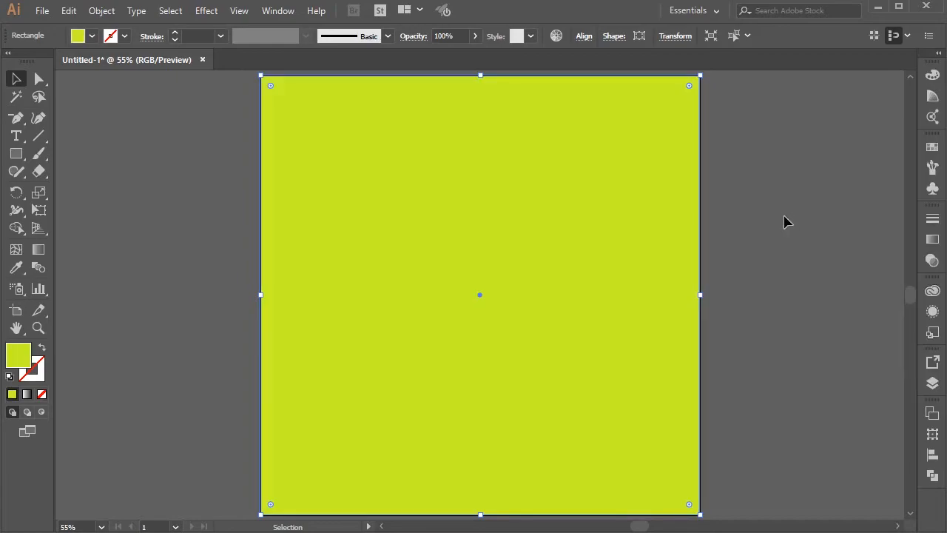
{"action": "key", "text": "ctrl+shift+bracketleft"}
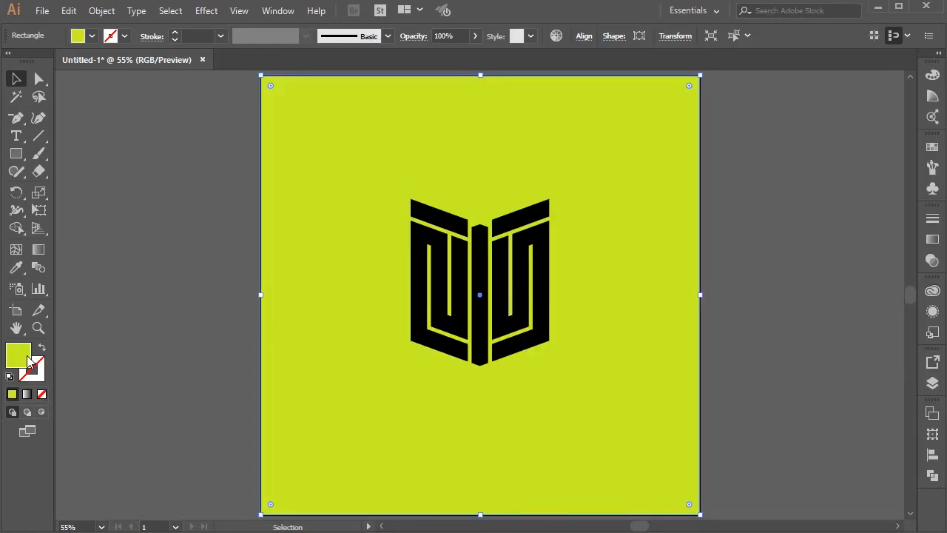
Step: Adjust the background square's fill to a slightly brighter, more saturated lime green
{"action": "double_click", "coordinate": [29, 362]}
{"action": "left_click", "coordinate": [749, 324]}
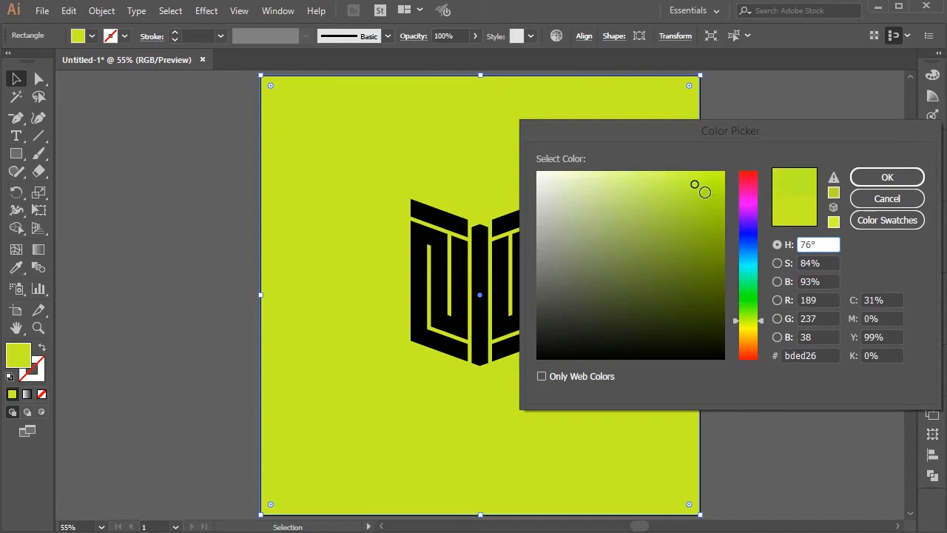
{"action": "key", "text": "Return"}
{"action": "left_click", "coordinate": [773, 211]}
{"action": "left_click", "coordinate": [642, 316]}
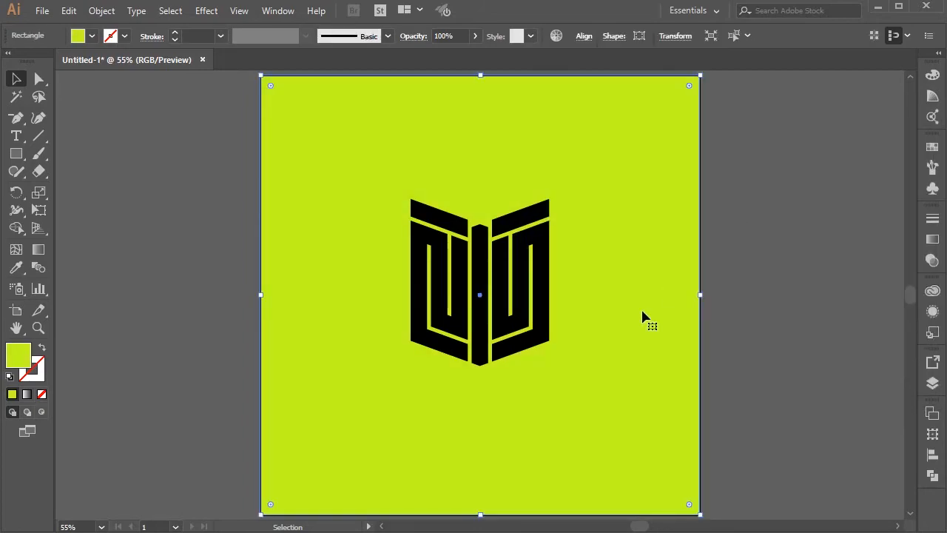
Step: Lock the background rectangle in the layer list
{"action": "left_click", "coordinate": [930, 384]}
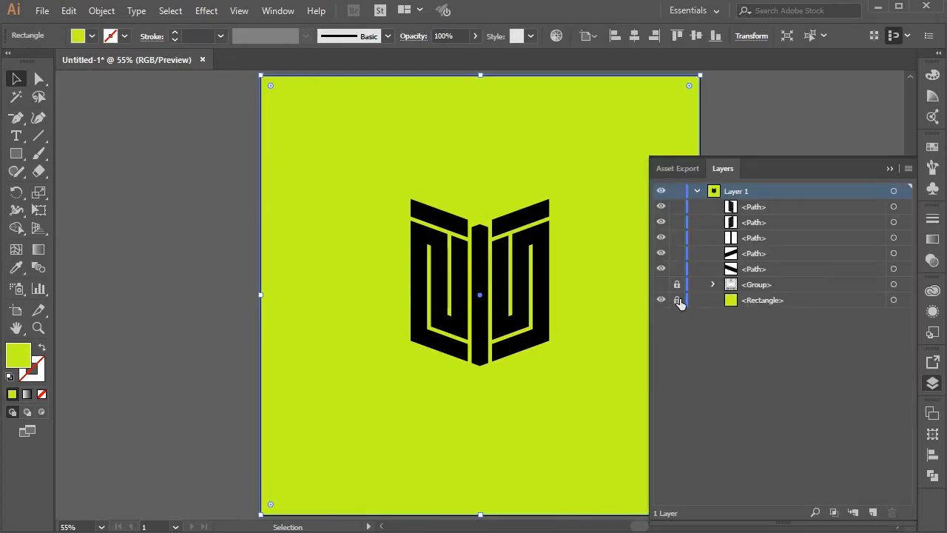
{"action": "left_click", "coordinate": [676, 299]}
{"action": "left_click", "coordinate": [888, 169]}
Step: Group all five logo shapes, center the group vertically on the artboard and deselect it
{"action": "left_click_drag", "start_coordinate": [364, 169], "coordinate": [598, 371]}
{"action": "key", "text": "a"}
{"action": "key", "text": "v"}
{"action": "key", "text": "ctrl+g"}
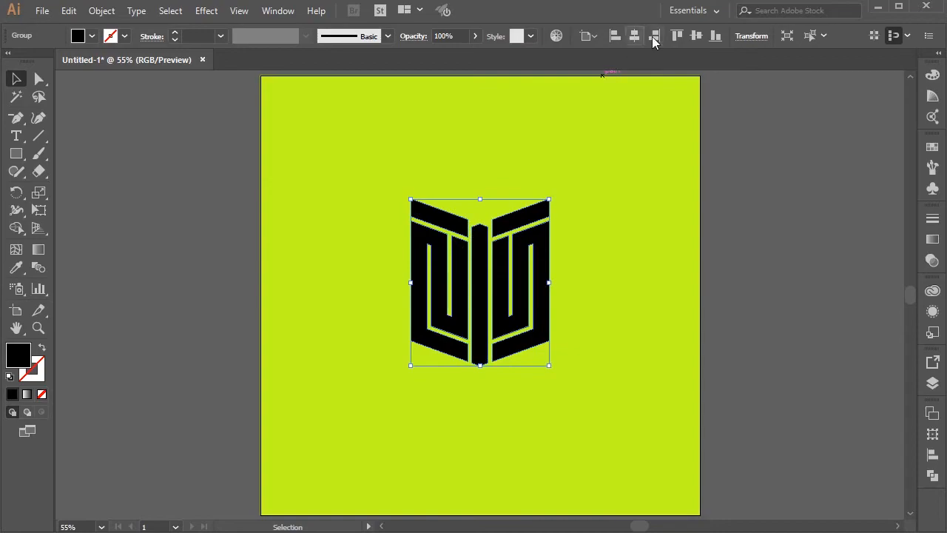
{"action": "left_click", "coordinate": [696, 35]}
{"action": "left_click", "coordinate": [560, 174]}
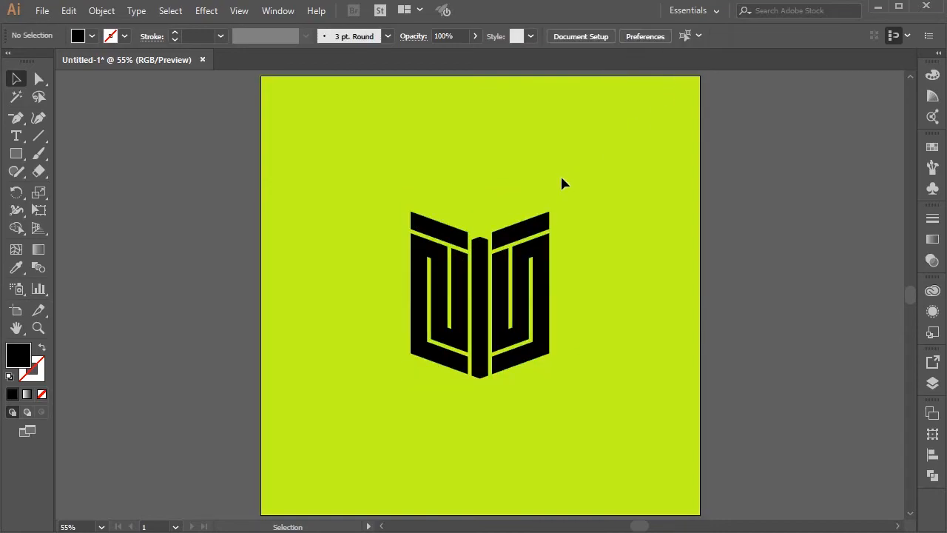